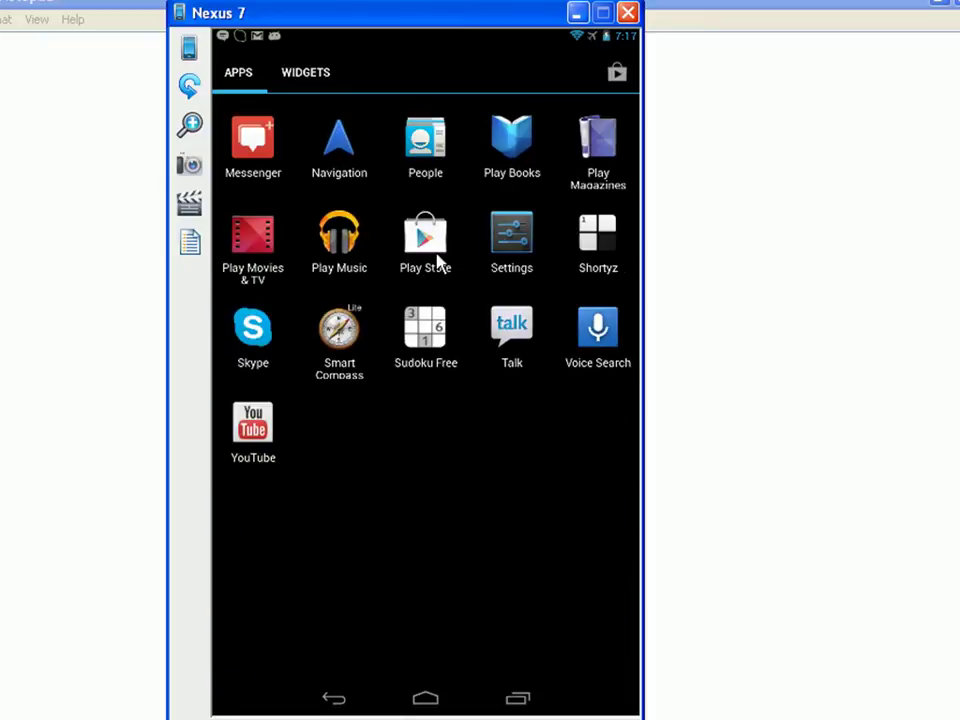
Step: Open the People app on the Nexus 7 and view the accounts set up for syncing
{"action": "left_click", "coordinate": [436, 168]}
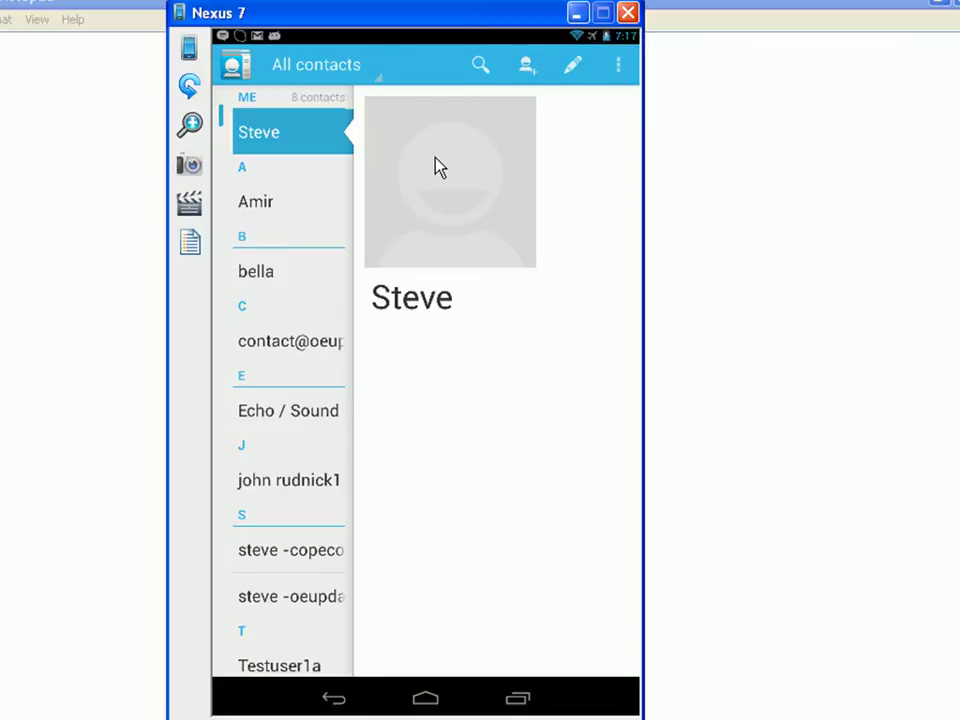
{"action": "key", "text": "F2"}
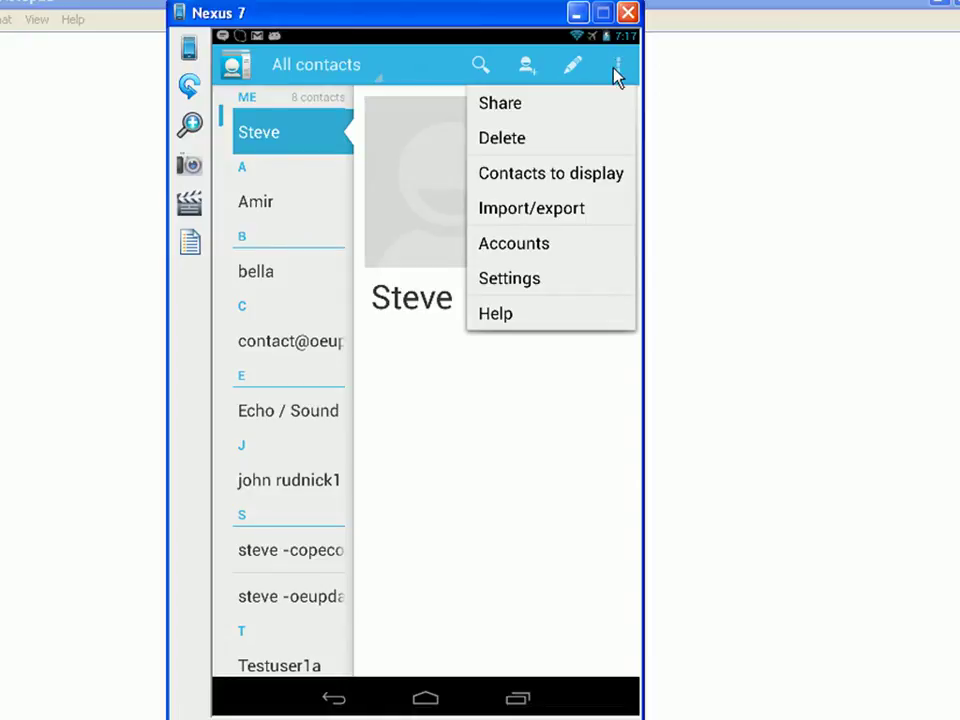
{"action": "left_click", "coordinate": [560, 250]}
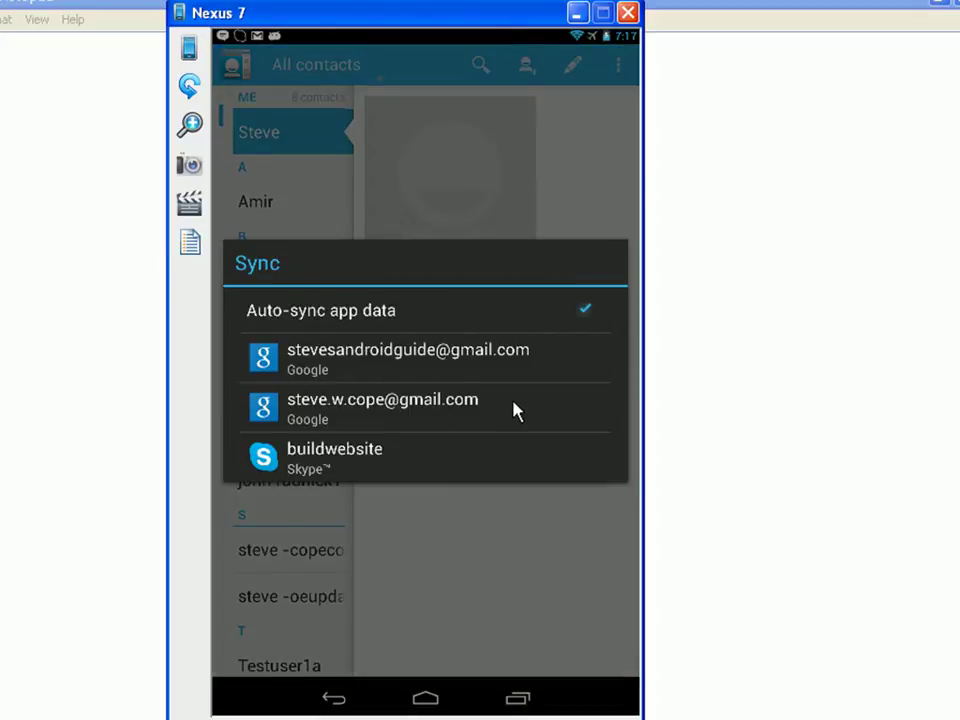
{"action": "left_click", "coordinate": [375, 462]}
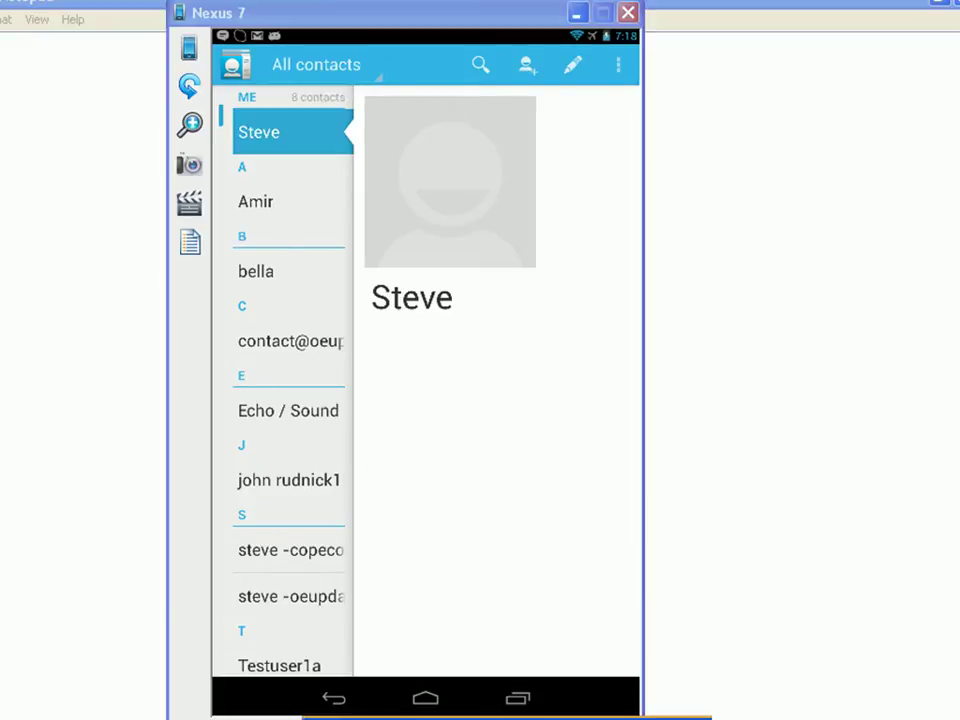
Step: Switch to Gmail in Firefox and display the full My Contacts list
{"action": "key", "text": "alt+Tab"}
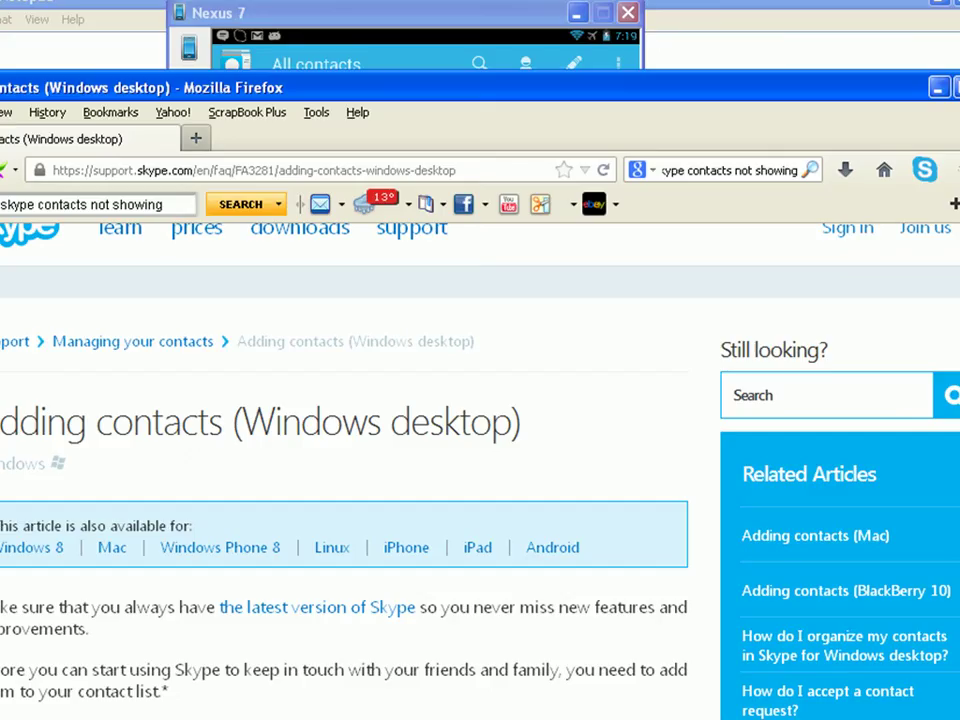
{"action": "key", "text": "alt+Tab"}
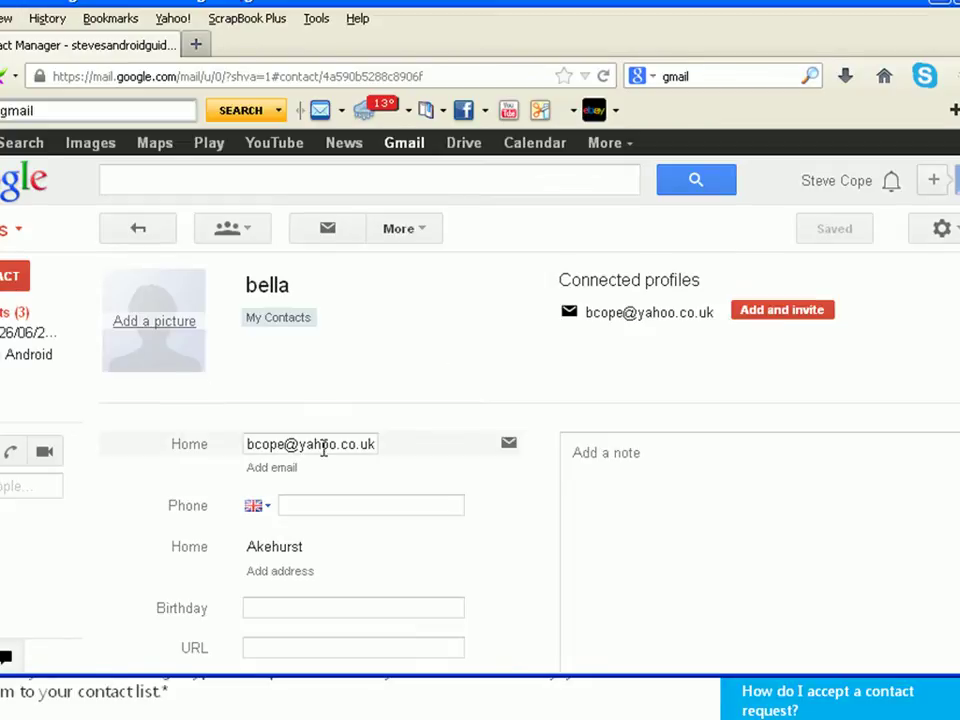
{"action": "left_click", "coordinate": [15, 312]}
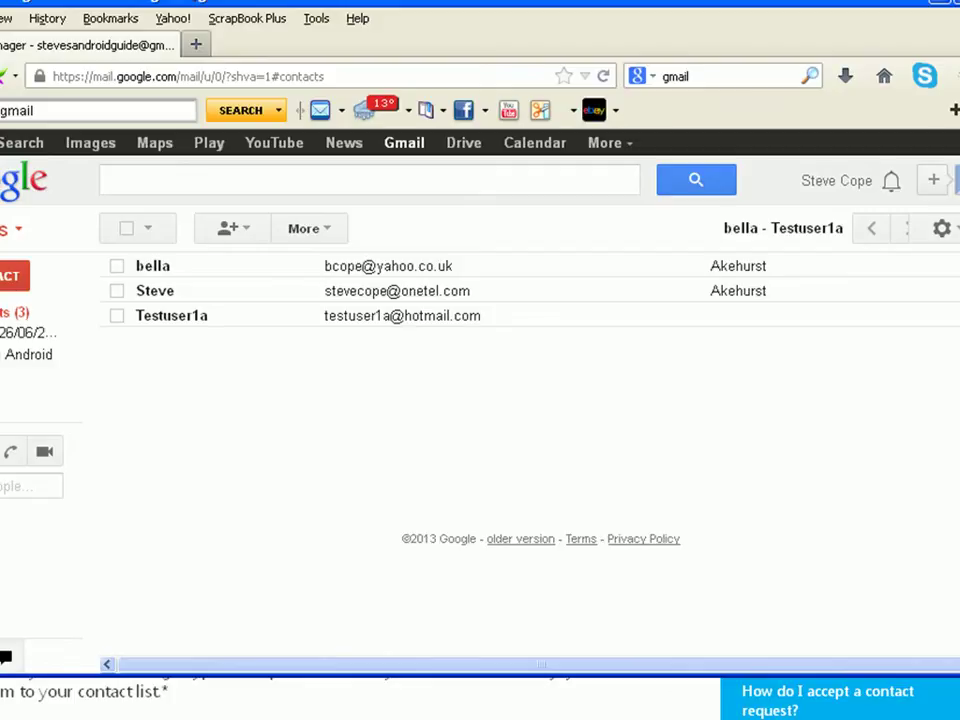
Step: Place the Nexus 7 window beside the Gmail contact list and open the Testuser1a contact on the tablet
{"action": "key", "text": "alt+Tab"}
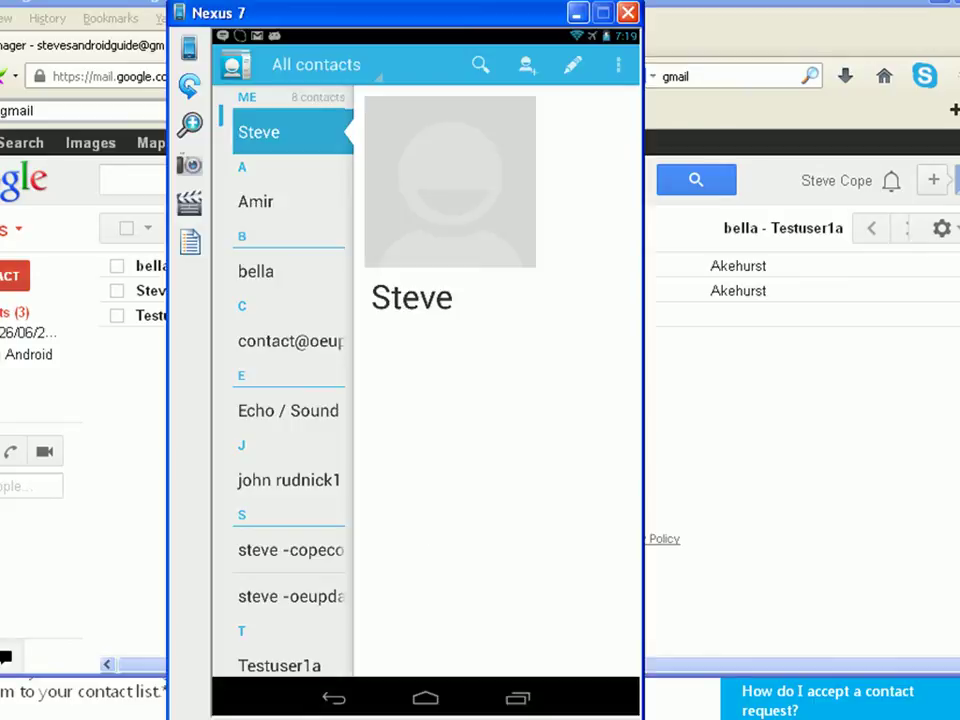
{"action": "left_click_drag", "start_coordinate": [390, 13], "coordinate": [666, 2]}
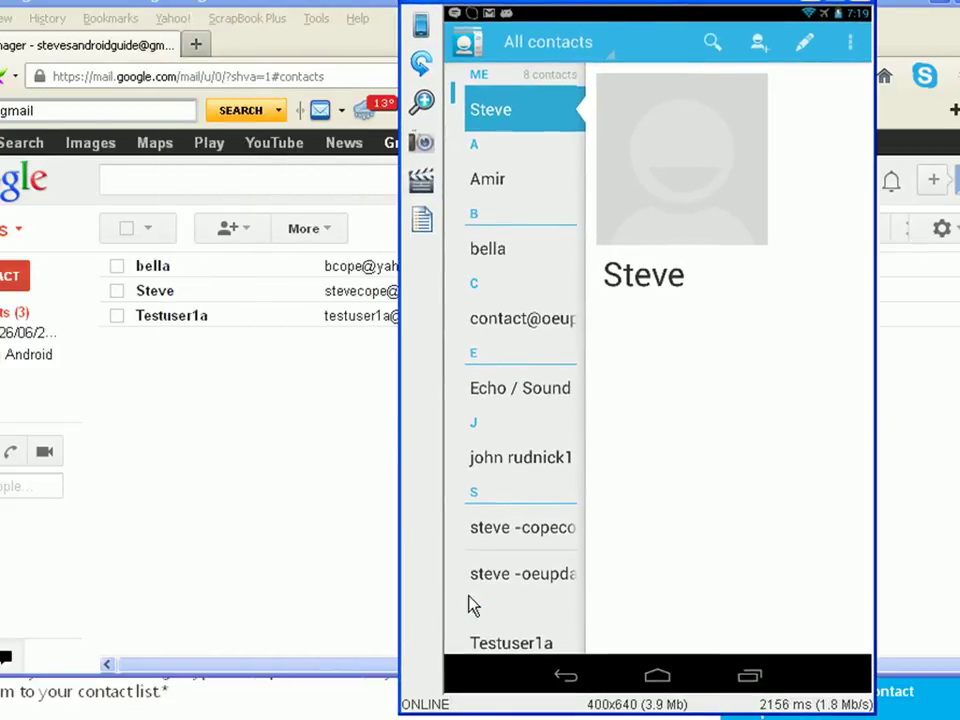
{"action": "left_click", "coordinate": [508, 645]}
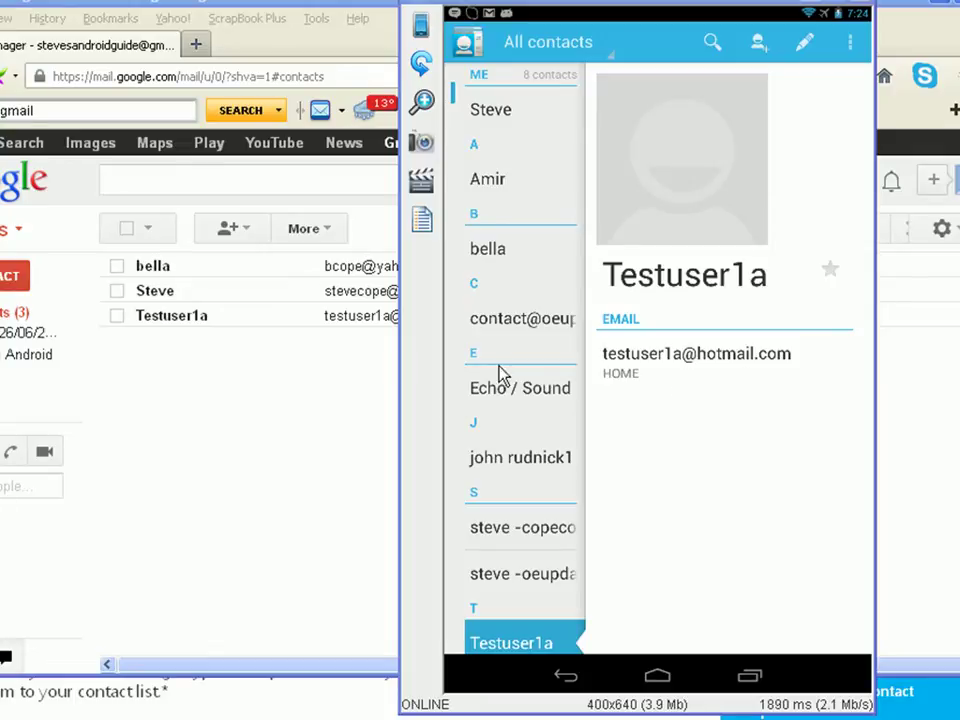
Step: In Gmail, change the domain of Testuser1a's home email to abc.com and save the contact
{"action": "left_click", "coordinate": [178, 316]}
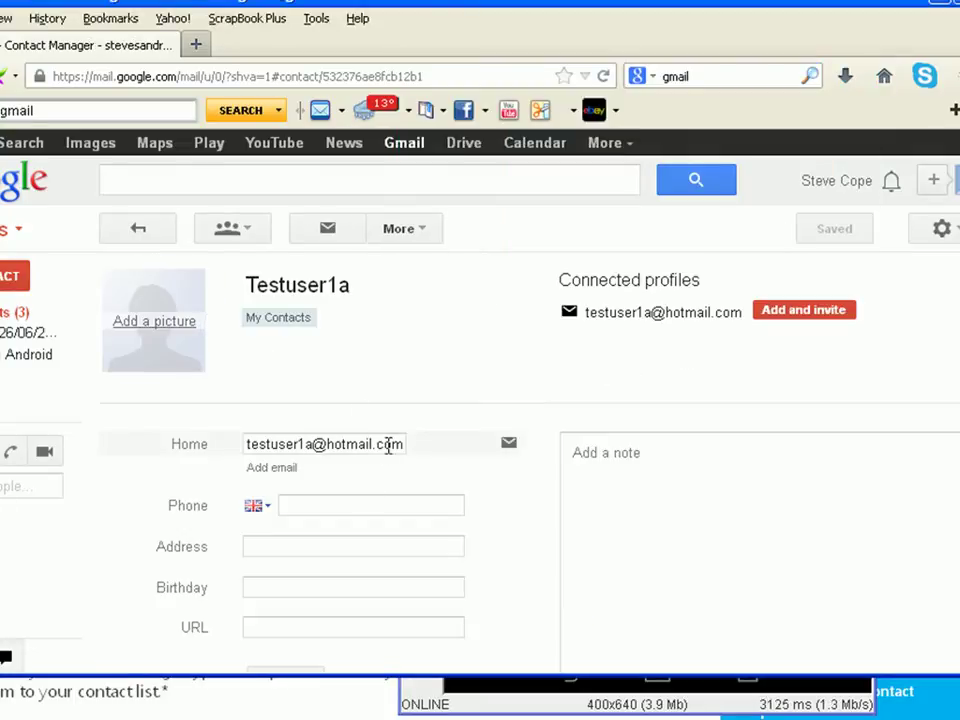
{"action": "left_click", "coordinate": [408, 452]}
{"action": "left_click_drag", "start_coordinate": [404, 444], "coordinate": [325, 452]}
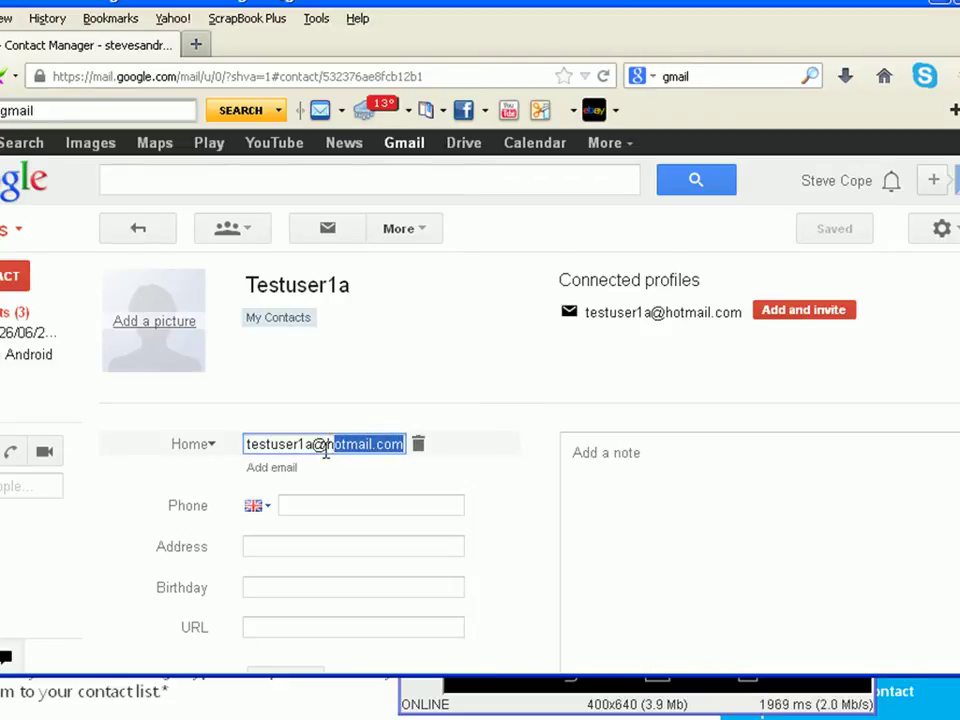
{"action": "key", "text": "BackSpace"}
{"action": "type", "text": "yahc.co"}
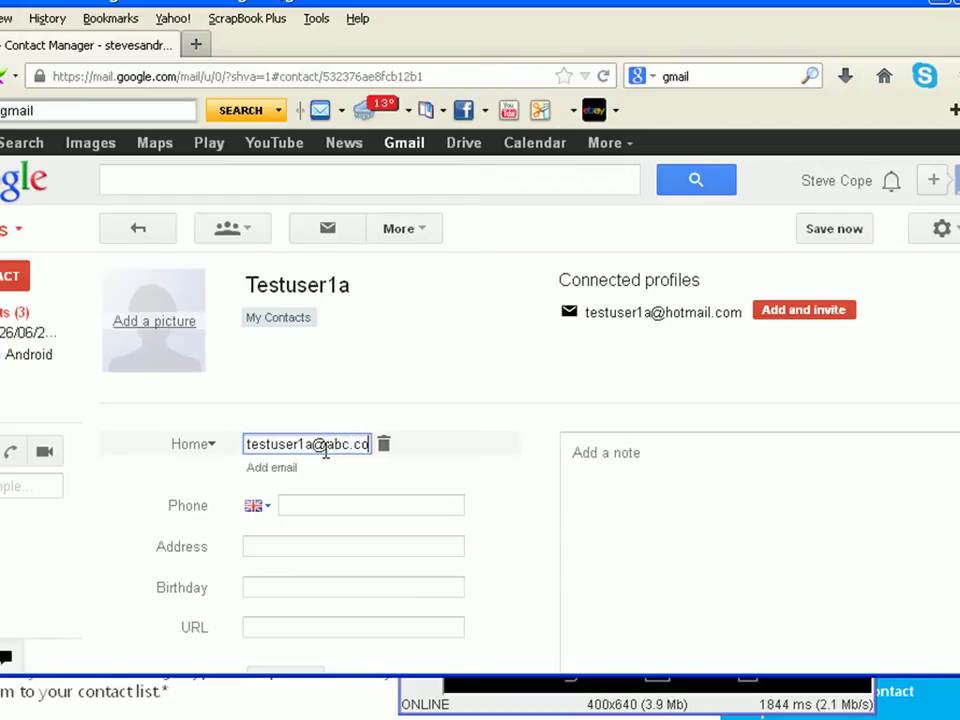
{"action": "type", "text": "m"}
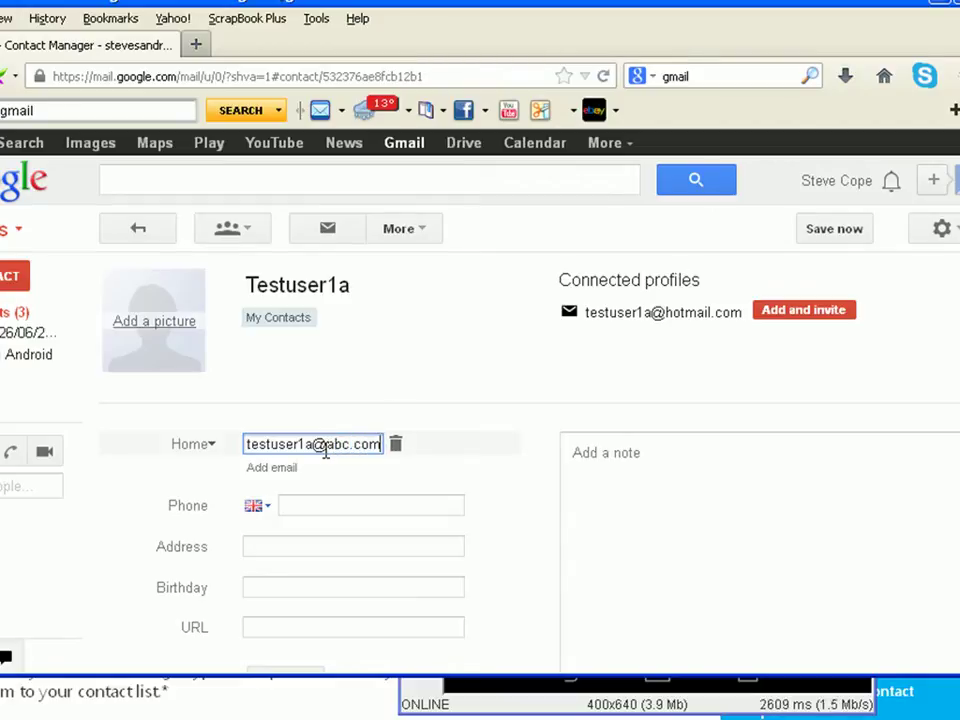
{"action": "left_click", "coordinate": [390, 387]}
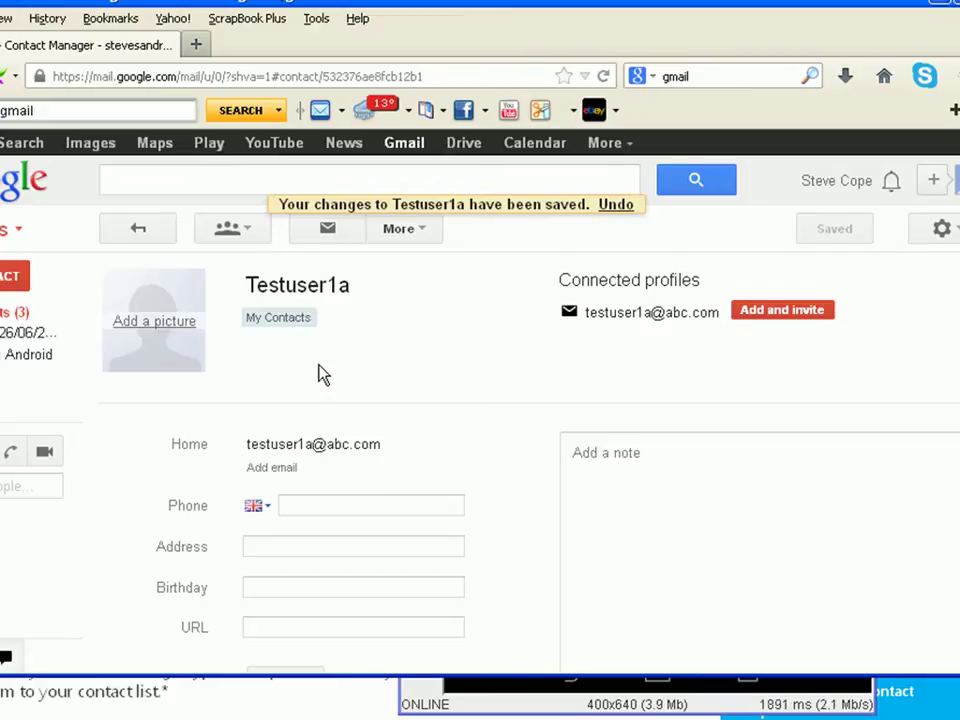
Step: Return to the Nexus 7 and start a manual sync of the Google account that holds Testuser1a
{"action": "key", "text": "alt+Tab"}
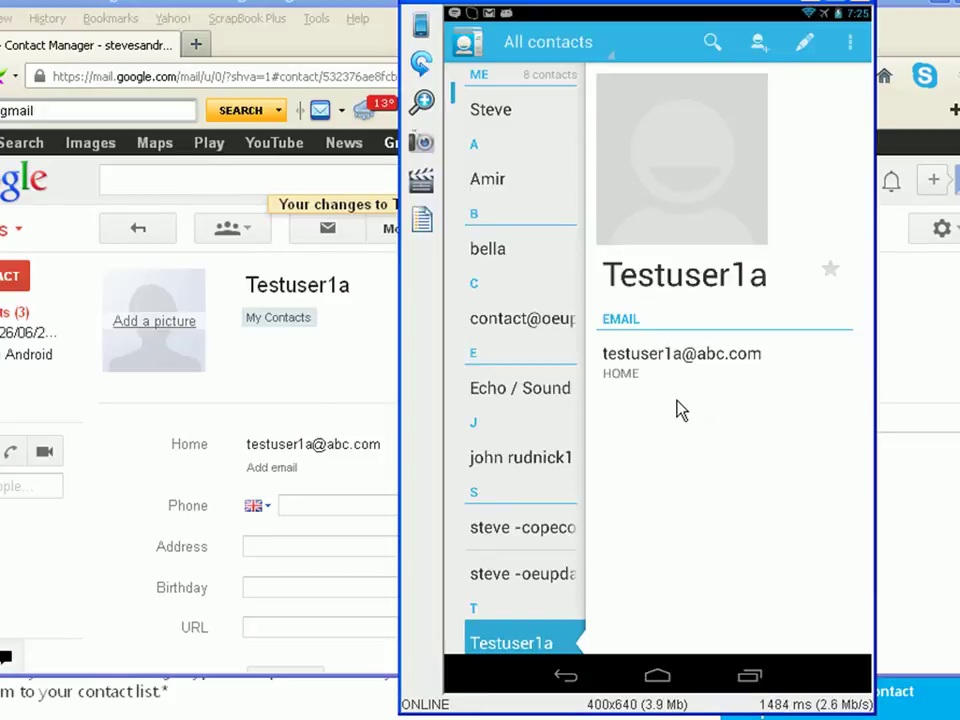
{"action": "left_click_drag", "start_coordinate": [660, 3], "coordinate": [562, 8]}
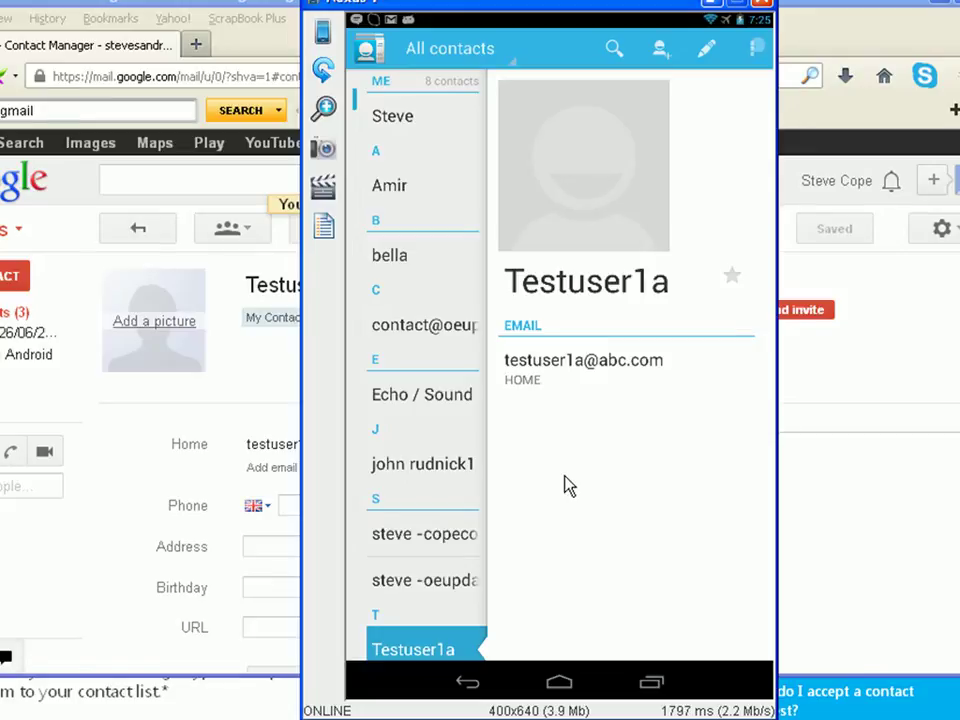
{"action": "left_click", "coordinate": [745, 62]}
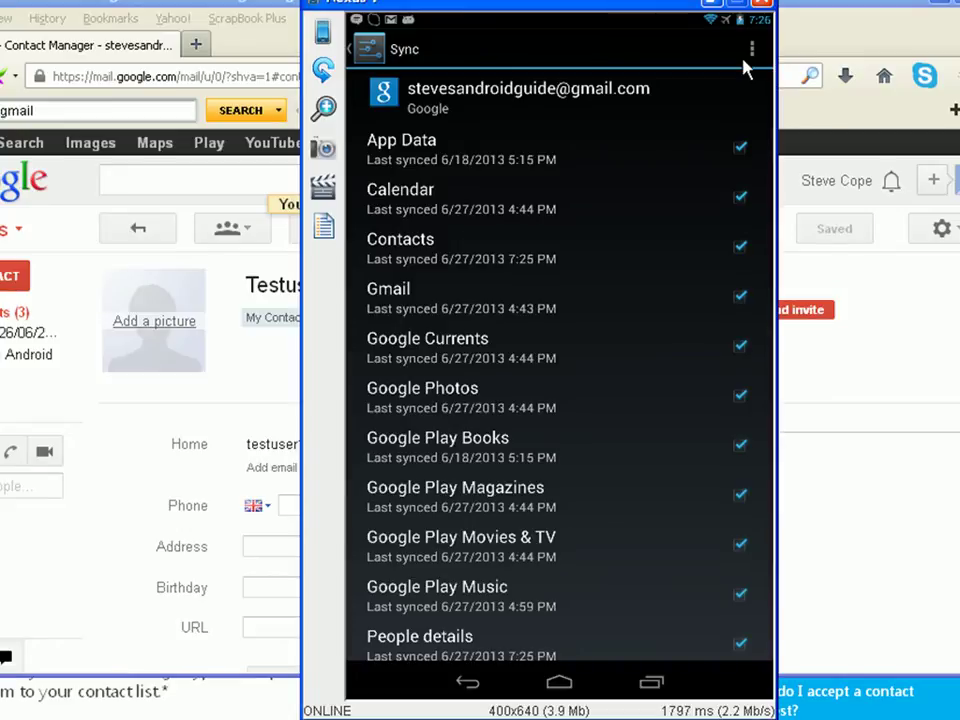
{"action": "left_click", "coordinate": [746, 53]}
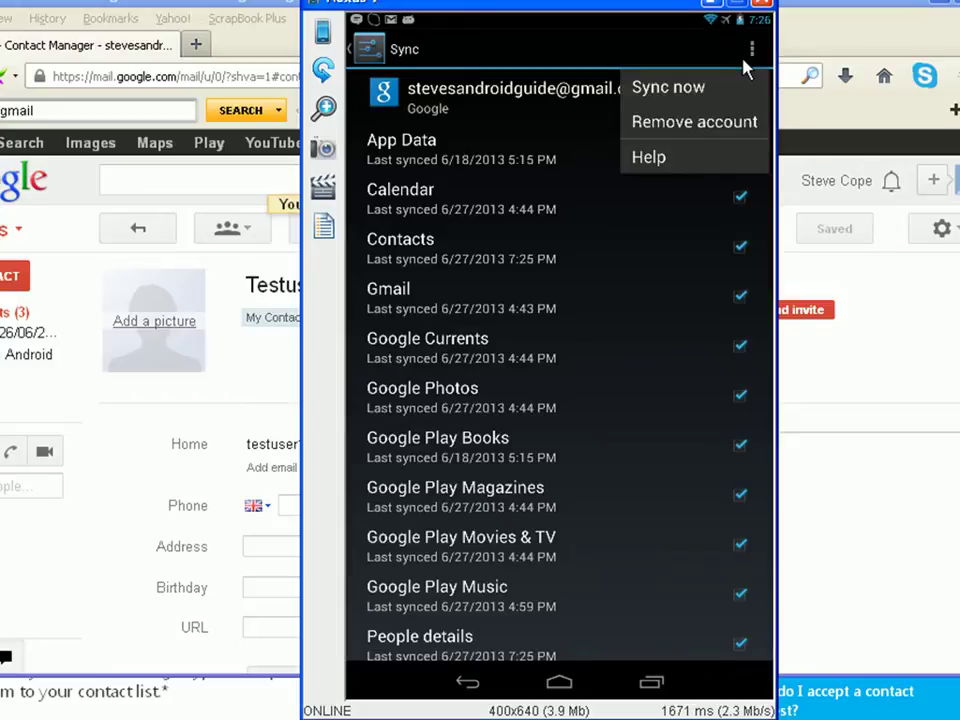
{"action": "left_click", "coordinate": [743, 70]}
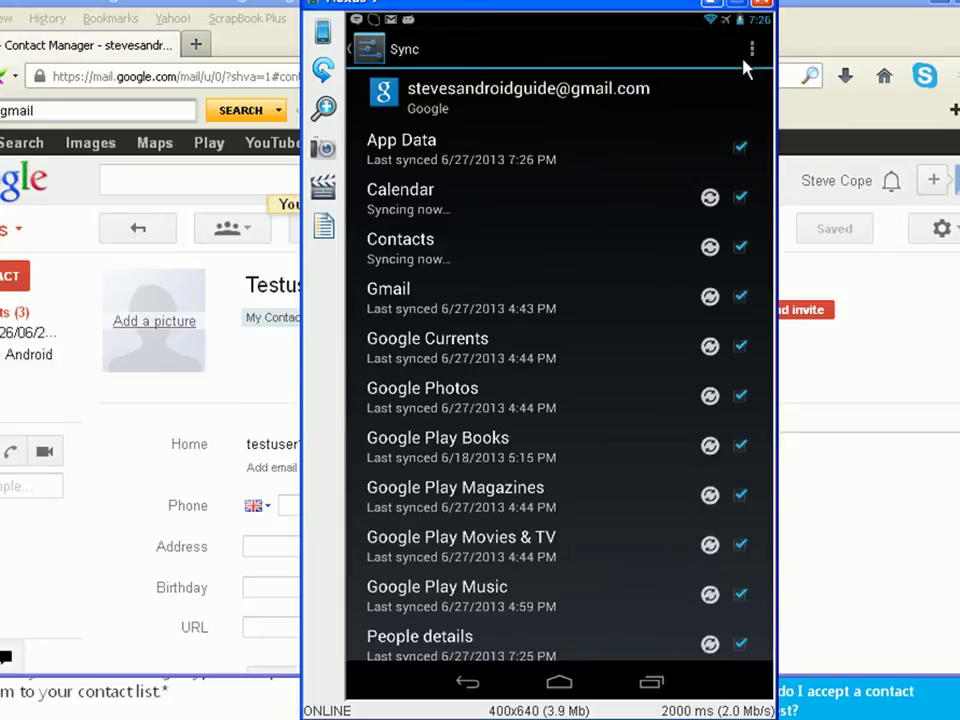
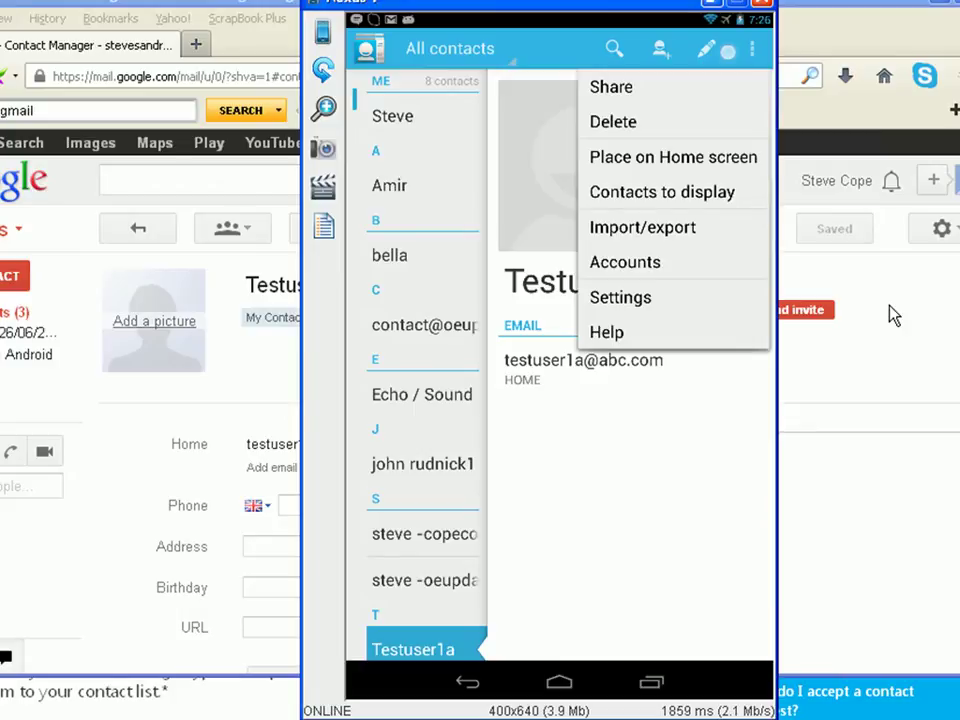
Step: Edit Testuser1a on the tablet so that the home email's domain is abc.co.uk, and save the contact
{"action": "key", "text": "Escape"}
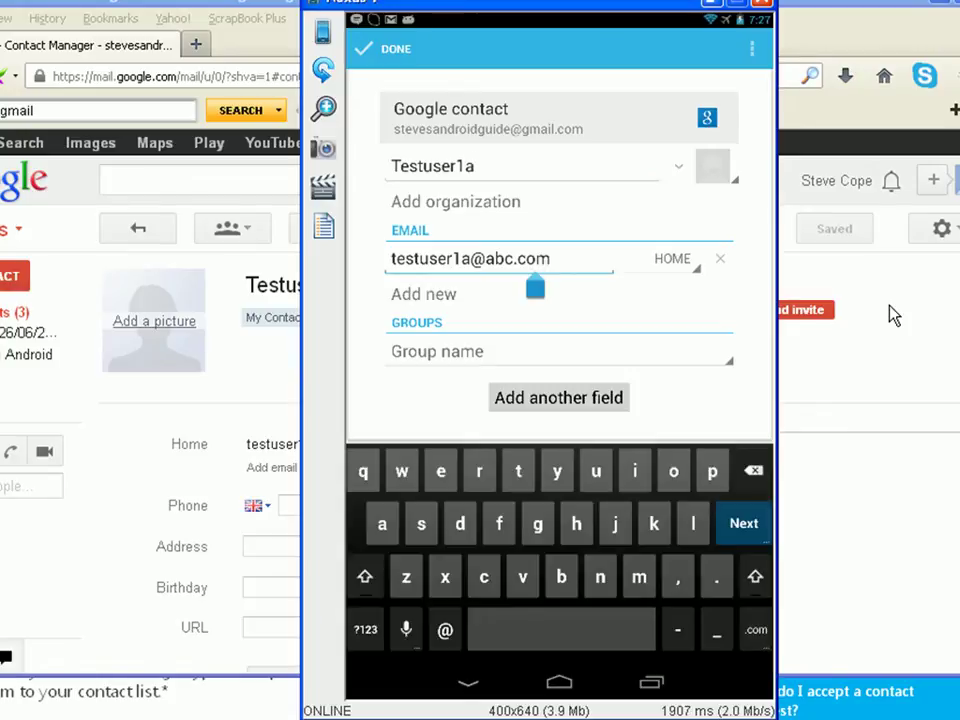
{"action": "key", "text": "BackSpace"}
{"action": "key", "text": "BackSpace"}
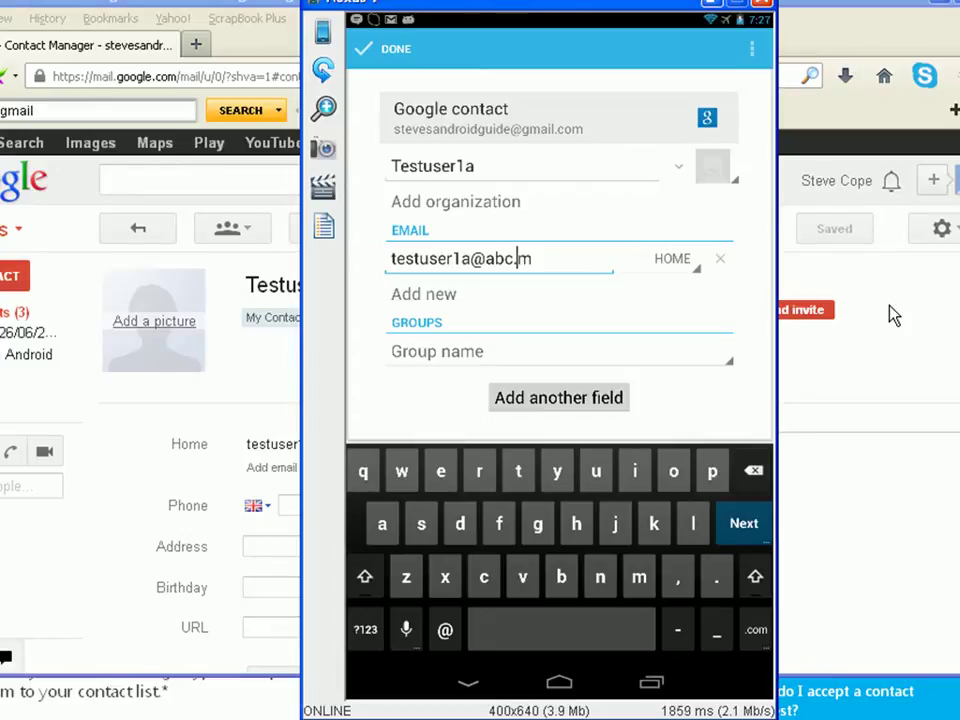
{"action": "key", "text": "Delete"}
{"action": "left_click", "coordinate": [497, 582]}
{"action": "left_click", "coordinate": [674, 471]}
{"action": "left_click", "coordinate": [594, 477]}
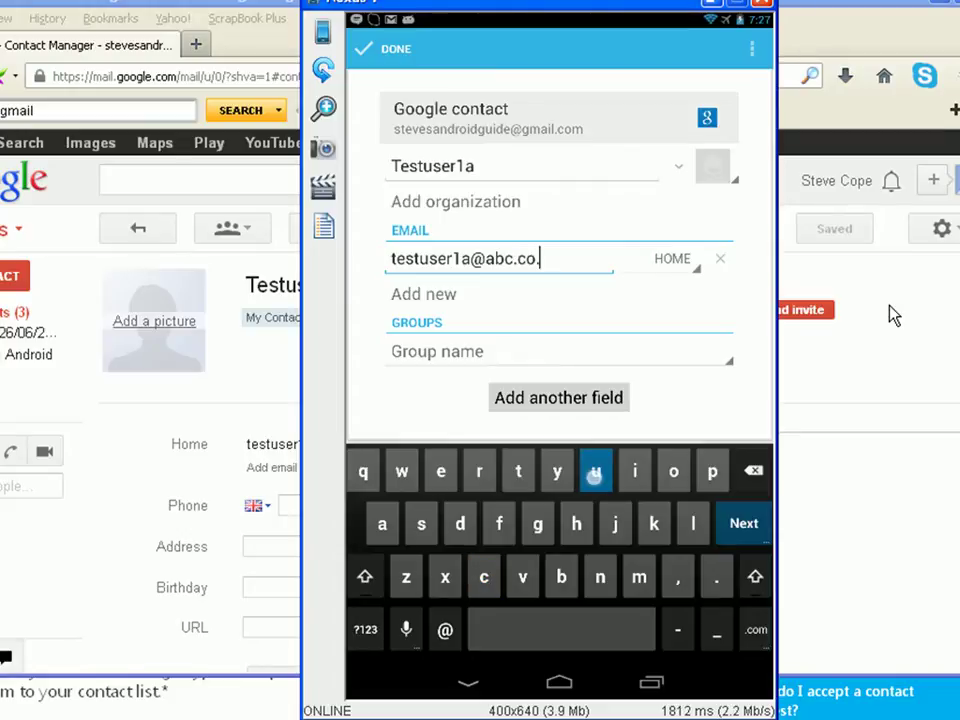
{"action": "left_click", "coordinate": [653, 523]}
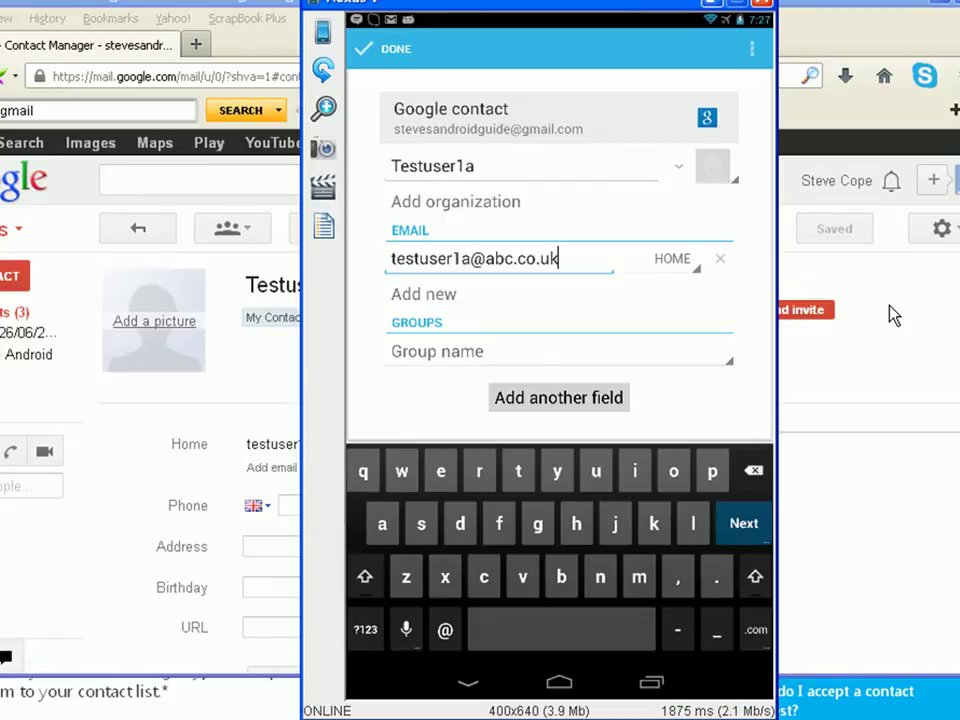
{"action": "left_click", "coordinate": [520, 166]}
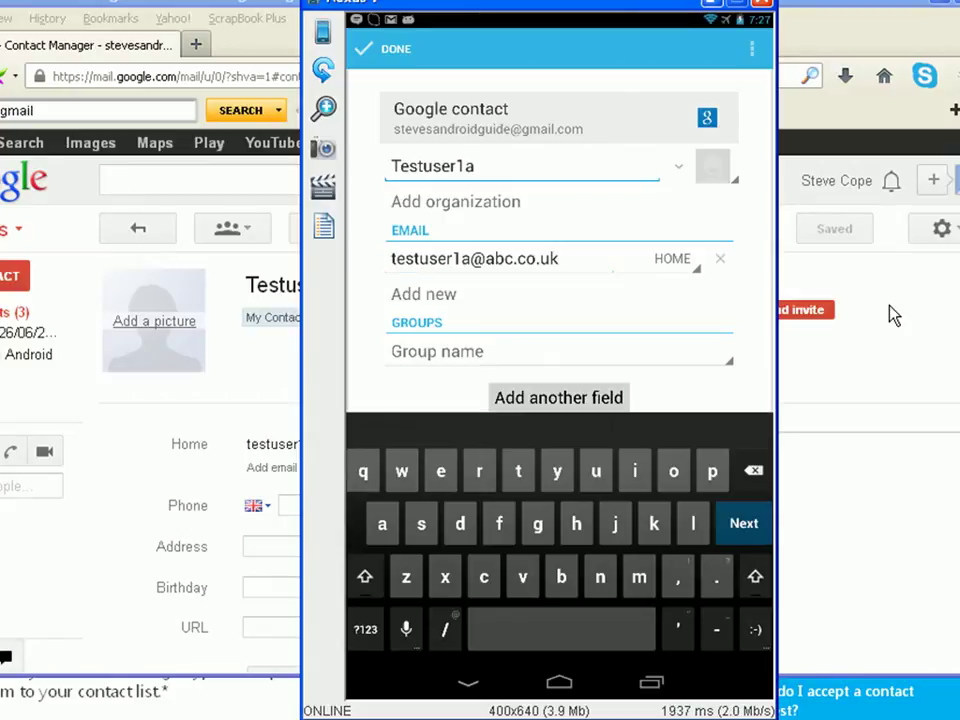
{"action": "left_click", "coordinate": [389, 60]}
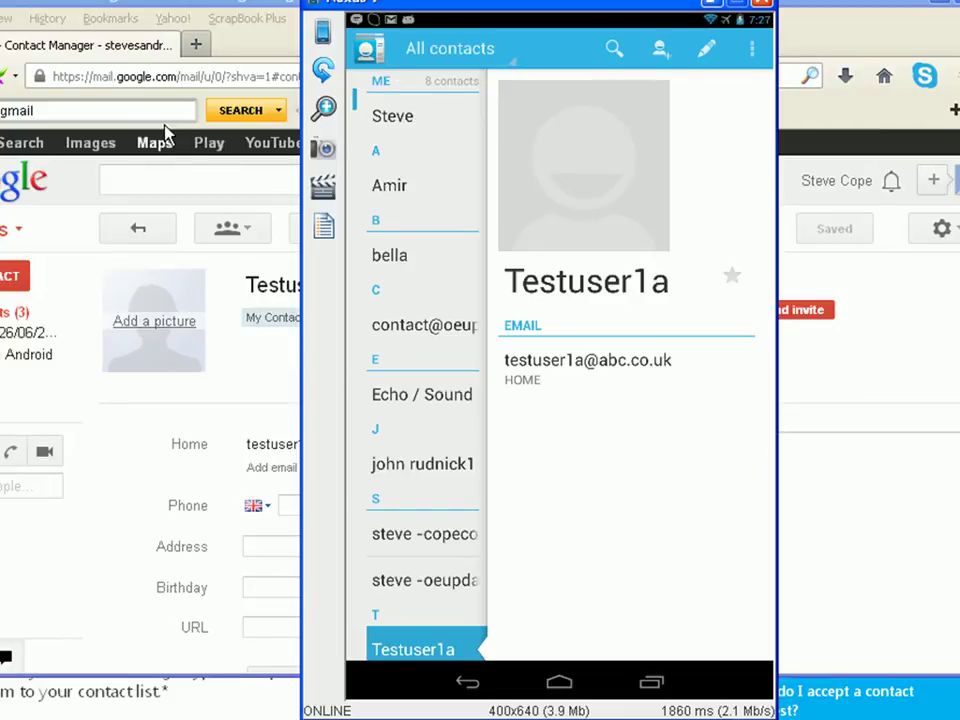
Step: Check Testuser1a's email in Gmail's My Contacts list, and return to the Nexus 7 window
{"action": "left_click", "coordinate": [185, 6]}
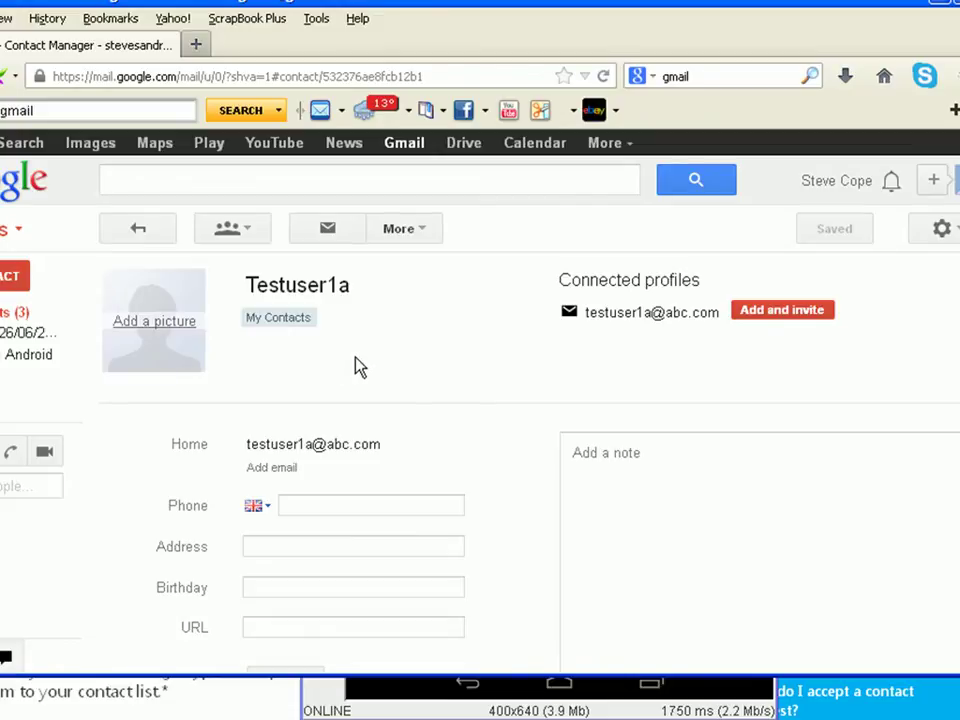
{"action": "left_click", "coordinate": [18, 312]}
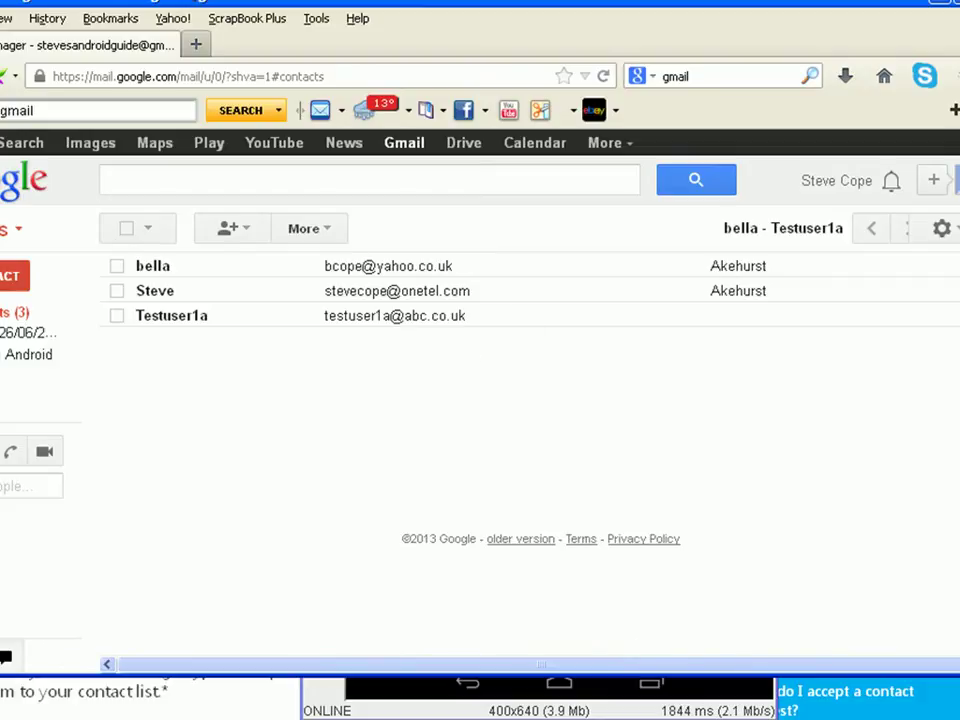
{"action": "left_click", "coordinate": [365, 680]}
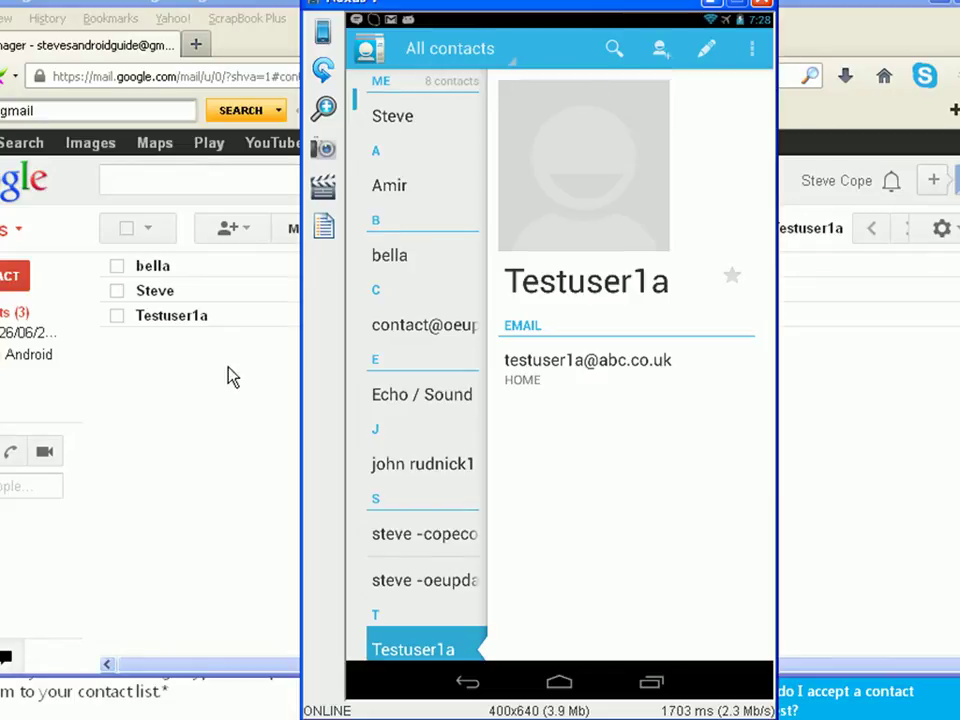
Step: View the Skype connections of the contact listed under A on the tablet, and return to the owner's profile entry
{"action": "left_click", "coordinate": [170, 378]}
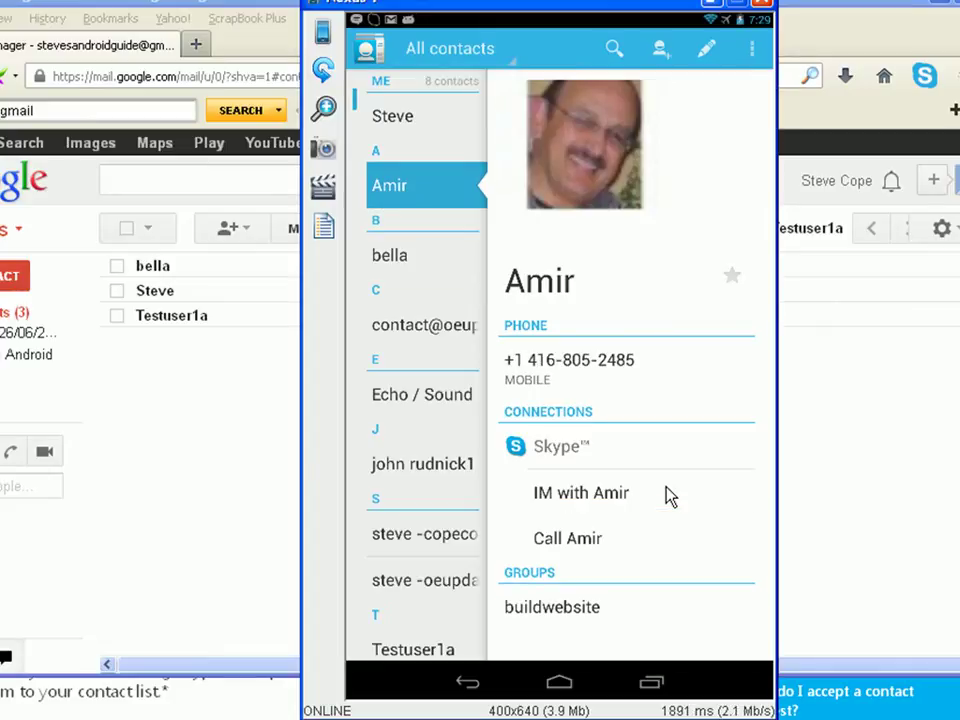
{"action": "left_click", "coordinate": [580, 545]}
{"action": "key", "text": "Up"}
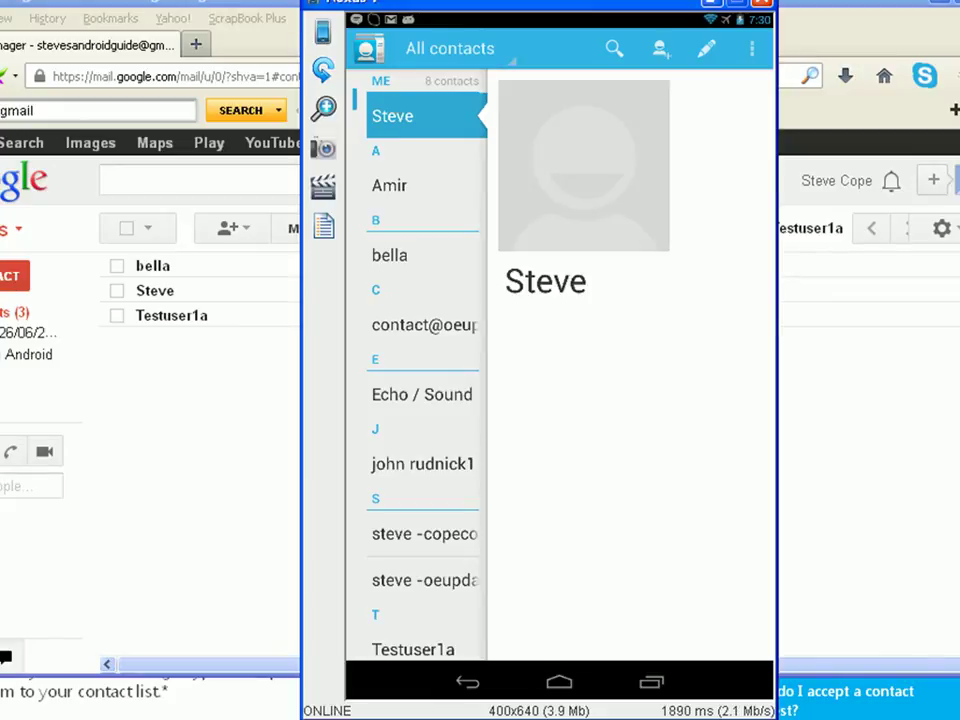
Step: Switch to Skype on the desktop and look through its contact list down to the last entry
{"action": "key", "text": "alt+Tab"}
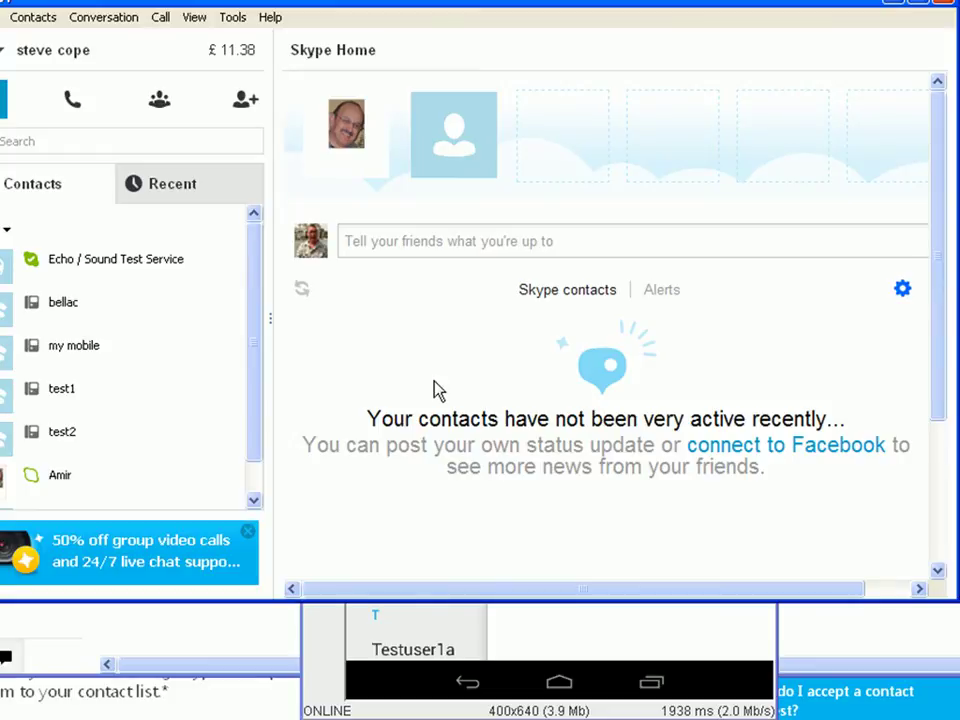
{"action": "left_click_drag", "start_coordinate": [403, 4], "coordinate": [446, 32]}
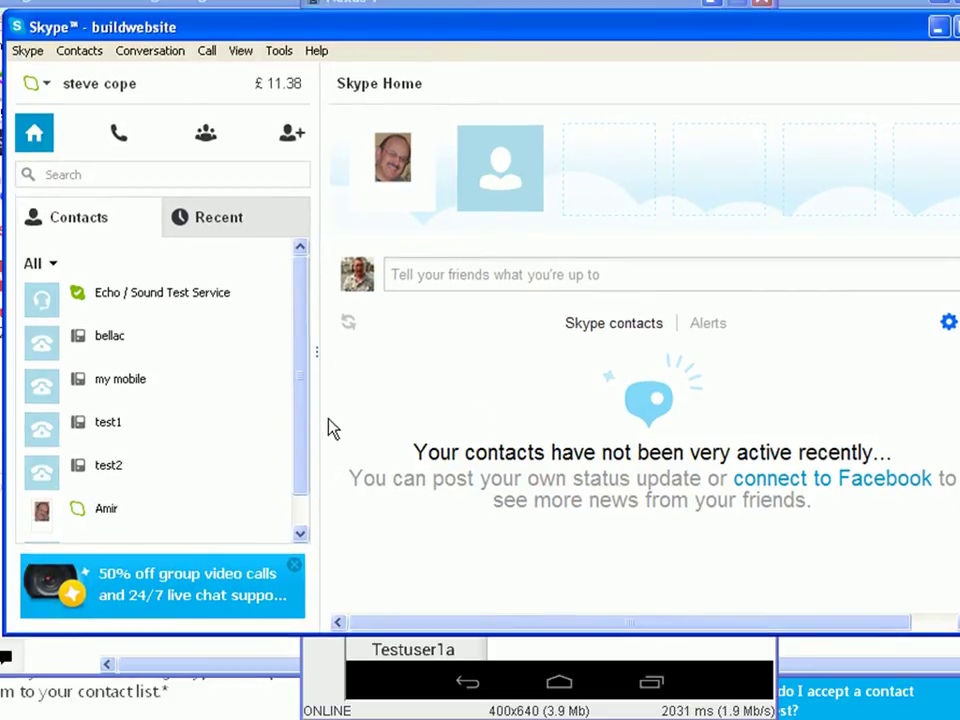
{"action": "left_click_drag", "start_coordinate": [299, 383], "coordinate": [302, 440]}
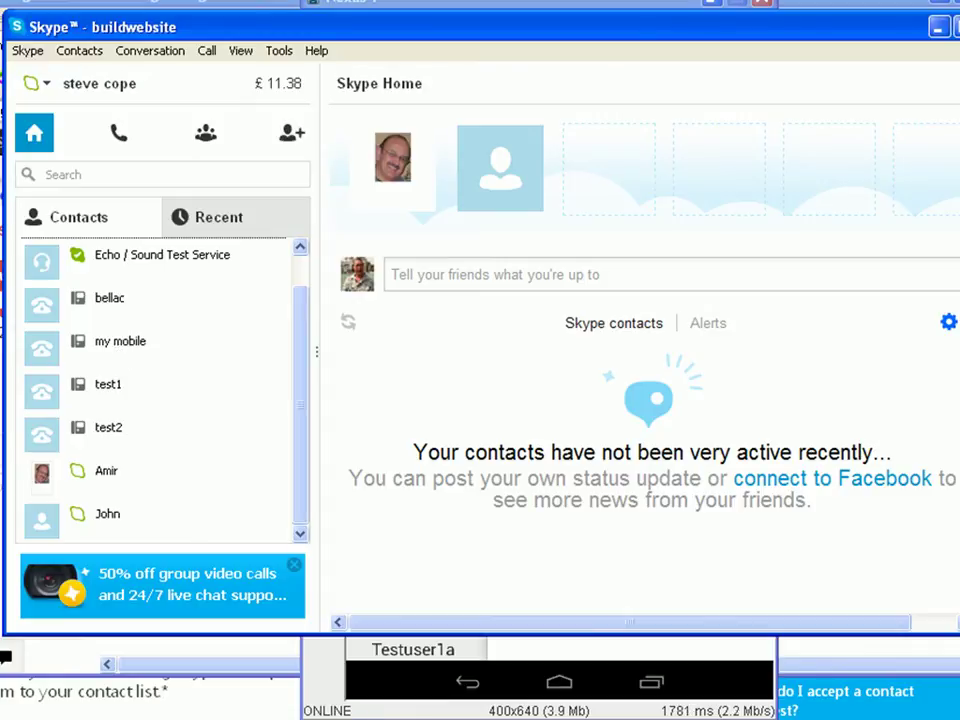
Step: Return to the Nexus 7 window, open Skype on the tablet and show it in landscape beside the desktop Skype contact list
{"action": "left_click", "coordinate": [331, 716]}
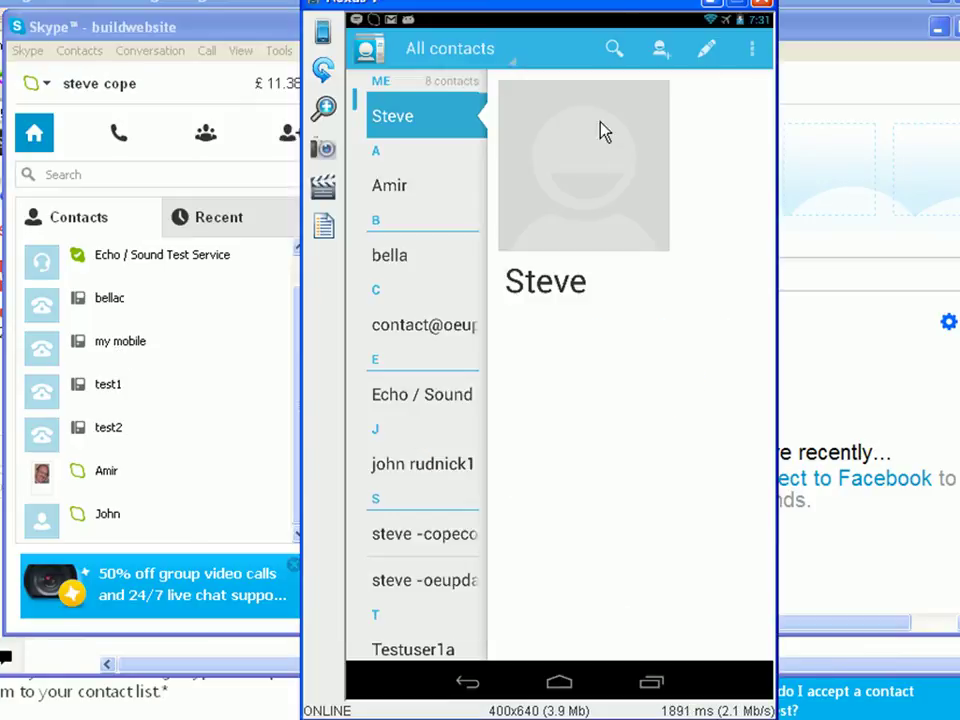
{"action": "left_click_drag", "start_coordinate": [611, 4], "coordinate": [635, 21]}
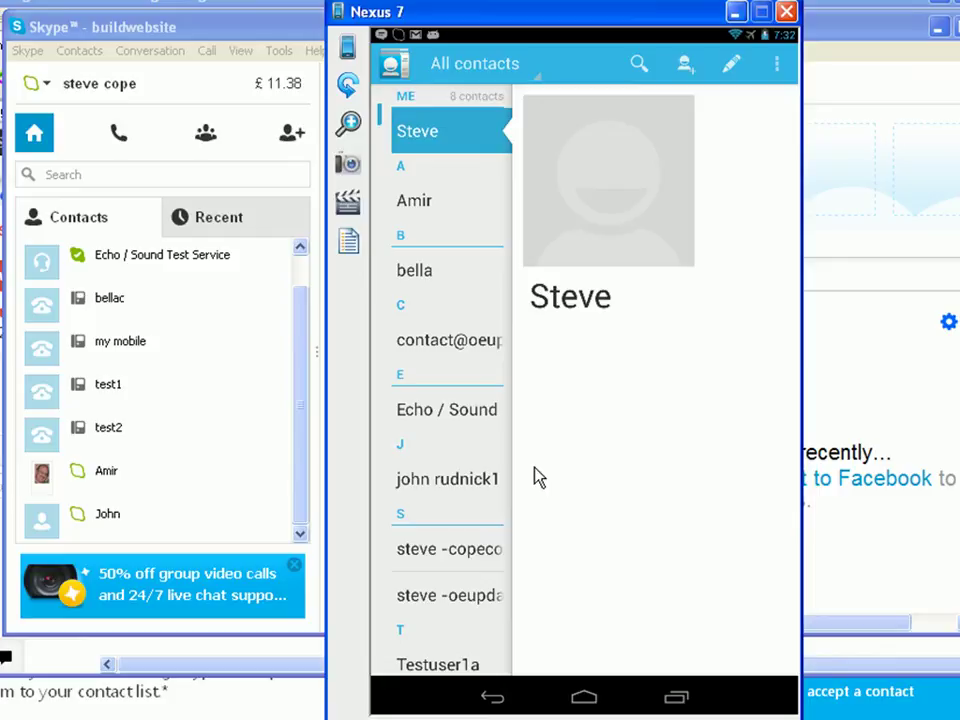
{"action": "key", "text": "ctrl+o"}
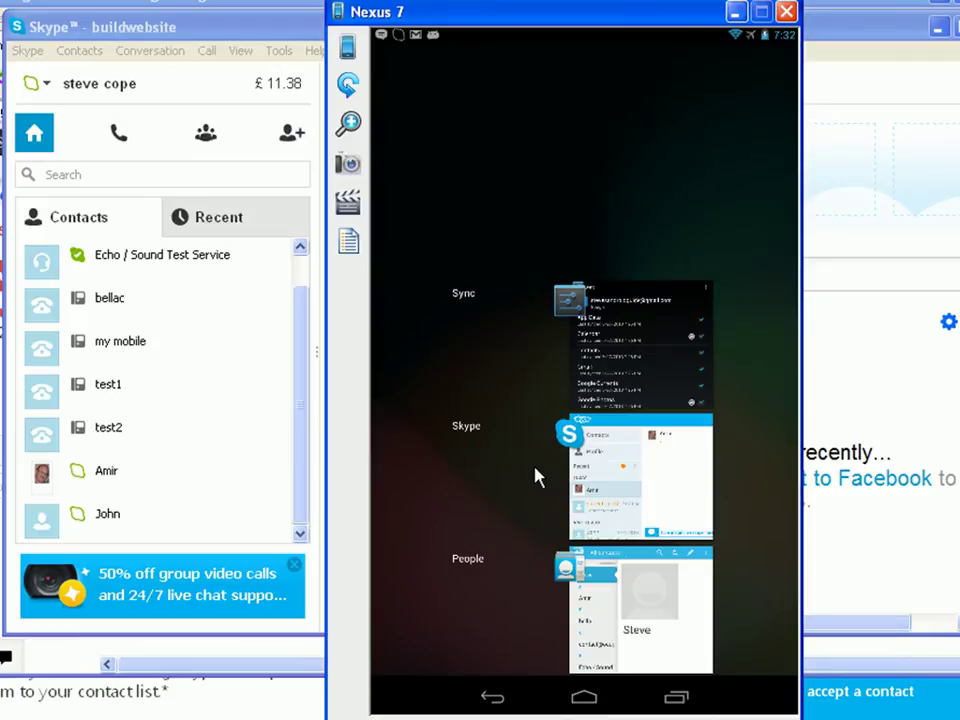
{"action": "left_click", "coordinate": [537, 478]}
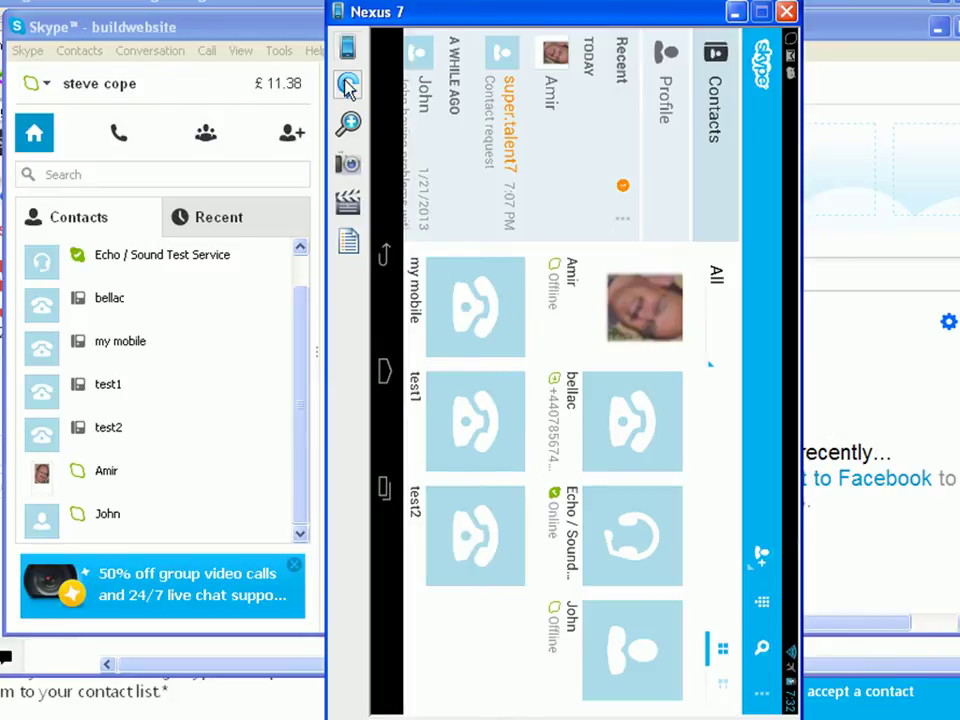
{"action": "left_click", "coordinate": [348, 47]}
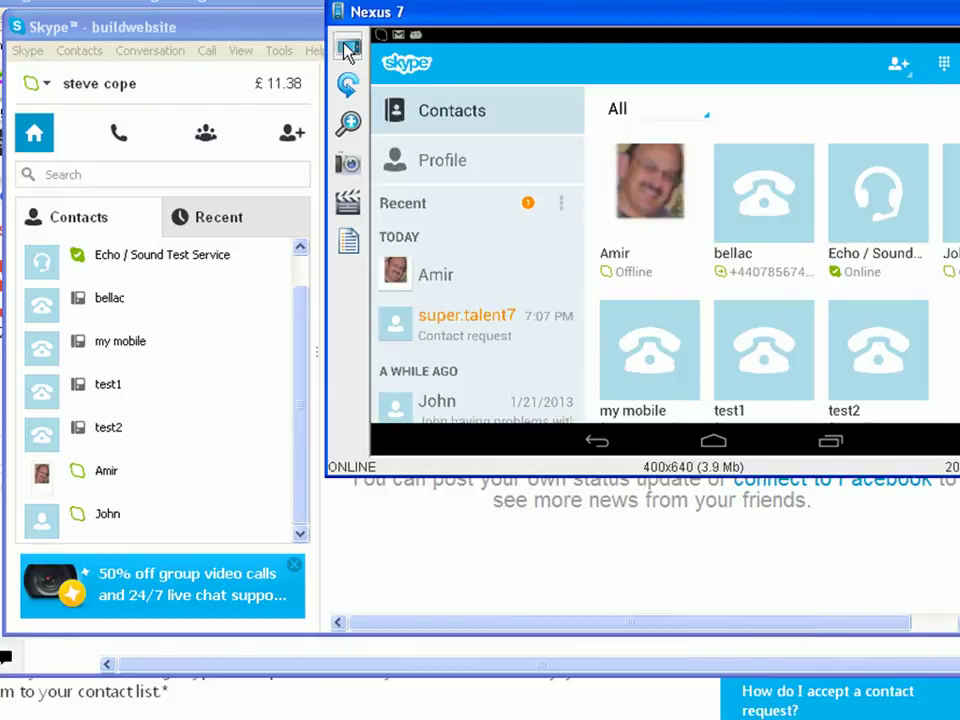
{"action": "left_click_drag", "start_coordinate": [746, 17], "coordinate": [476, 69]}
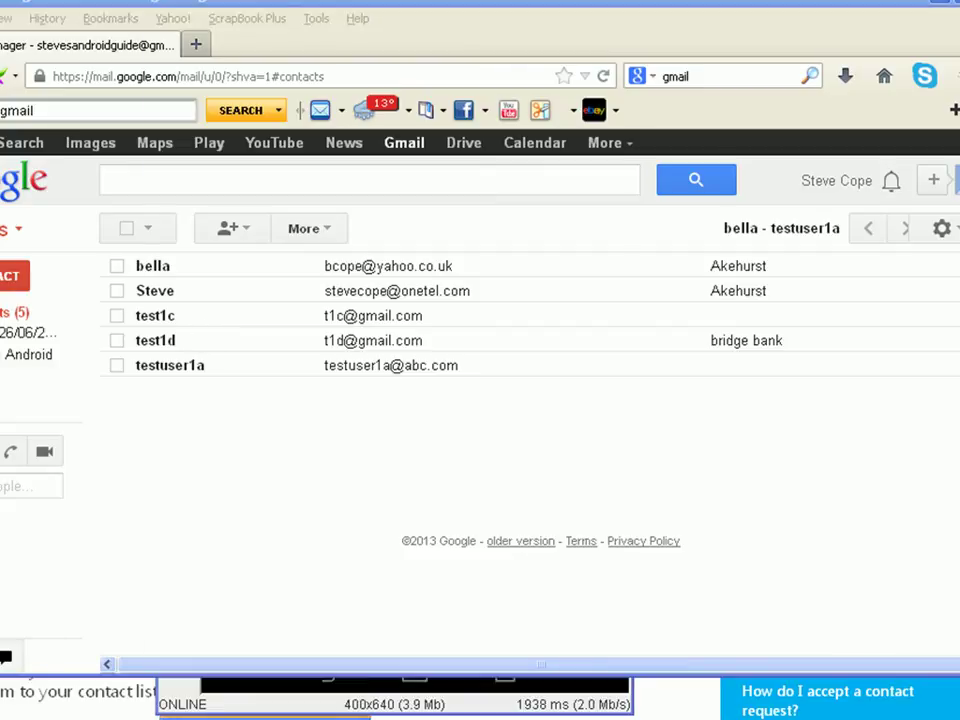
Step: Switch to the Nexus 7 window and limit the contacts to display to the second listed Google account
{"action": "key", "text": "alt+Tab"}
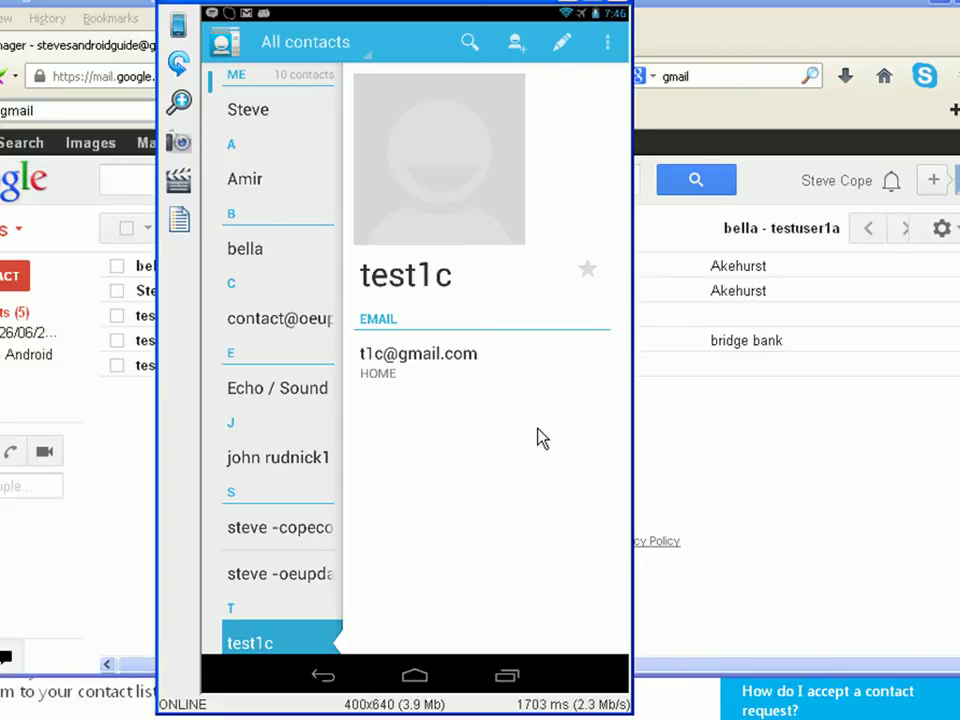
{"action": "left_click", "coordinate": [607, 44]}
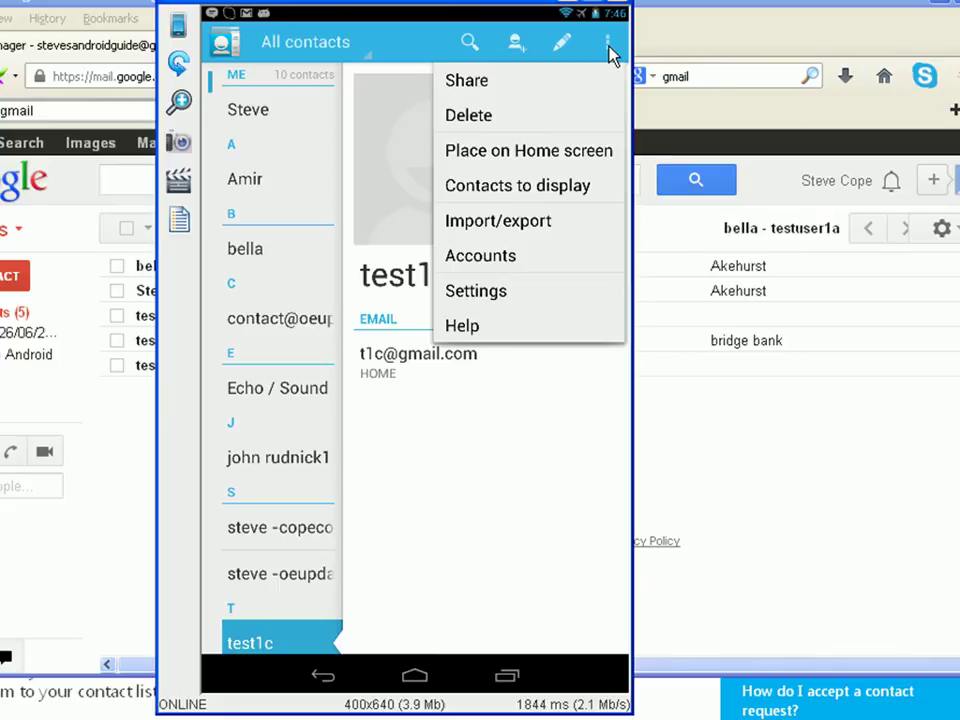
{"action": "key", "text": "Down"}
{"action": "key", "text": "Down"}
{"action": "key", "text": "Down"}
{"action": "key", "text": "Down"}
{"action": "key", "text": "Return"}
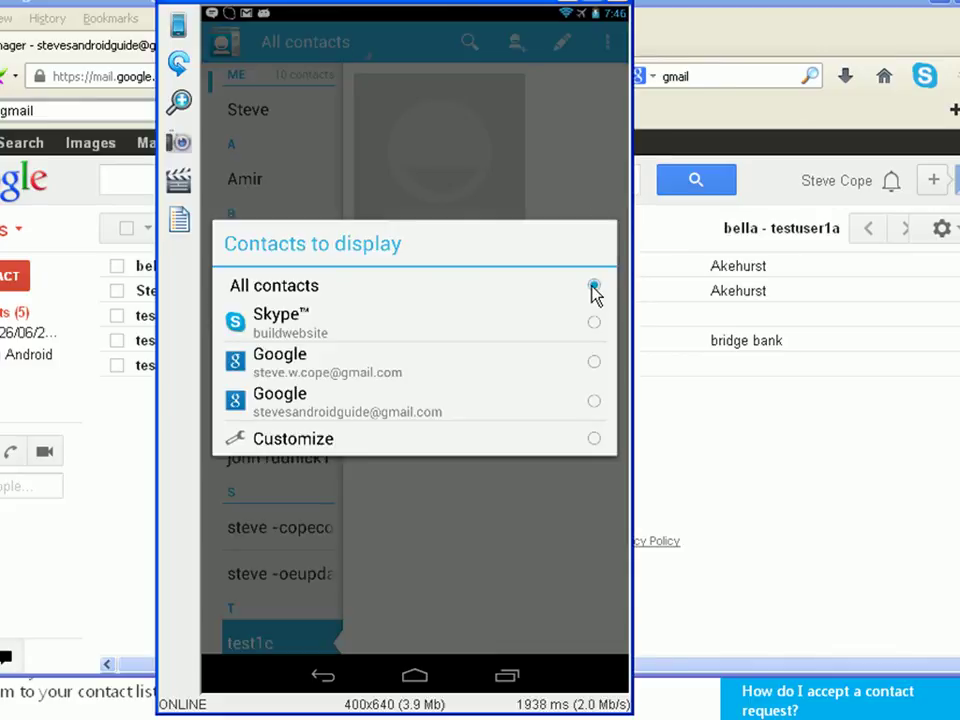
{"action": "left_click", "coordinate": [600, 410]}
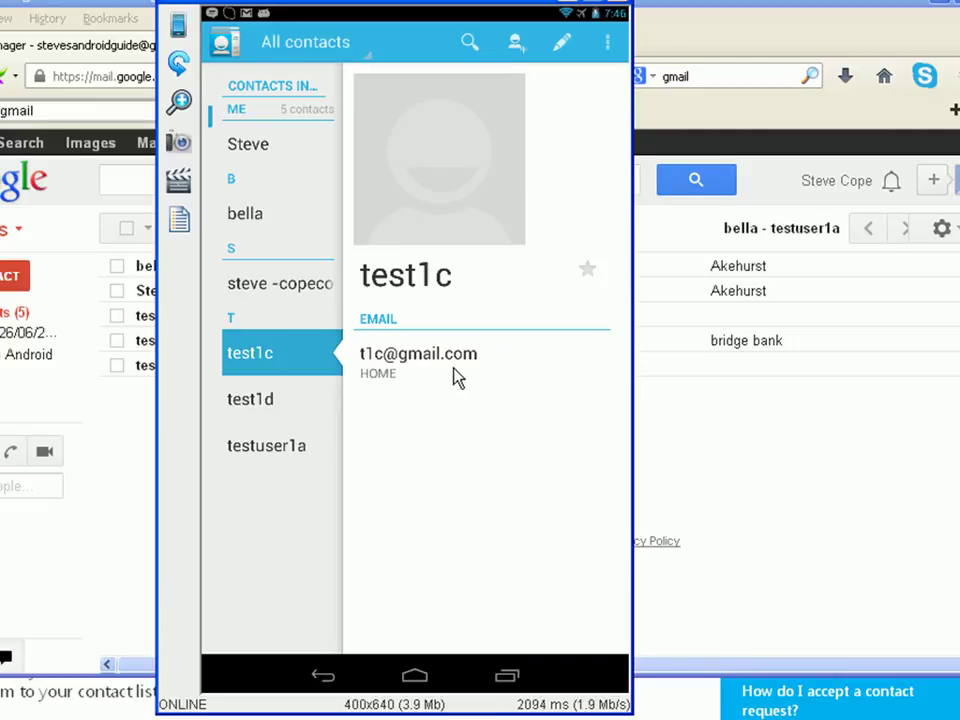
Step: Edit test1c on the tablet, join it with the contact test1d found by searching for "tes", and save
{"action": "left_click", "coordinate": [279, 406]}
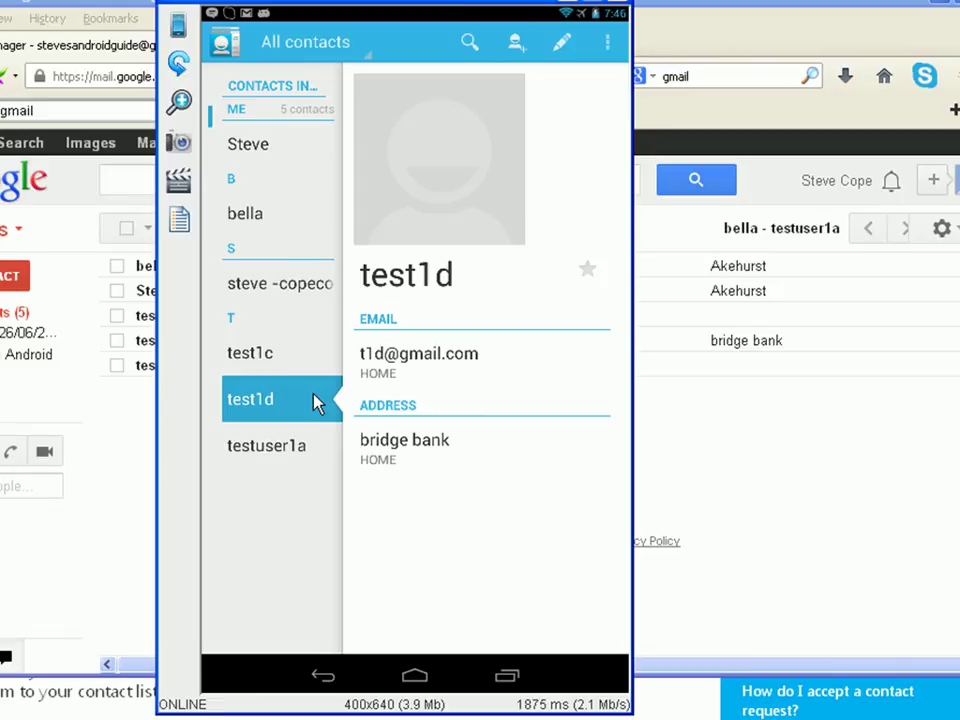
{"action": "key", "text": "Up"}
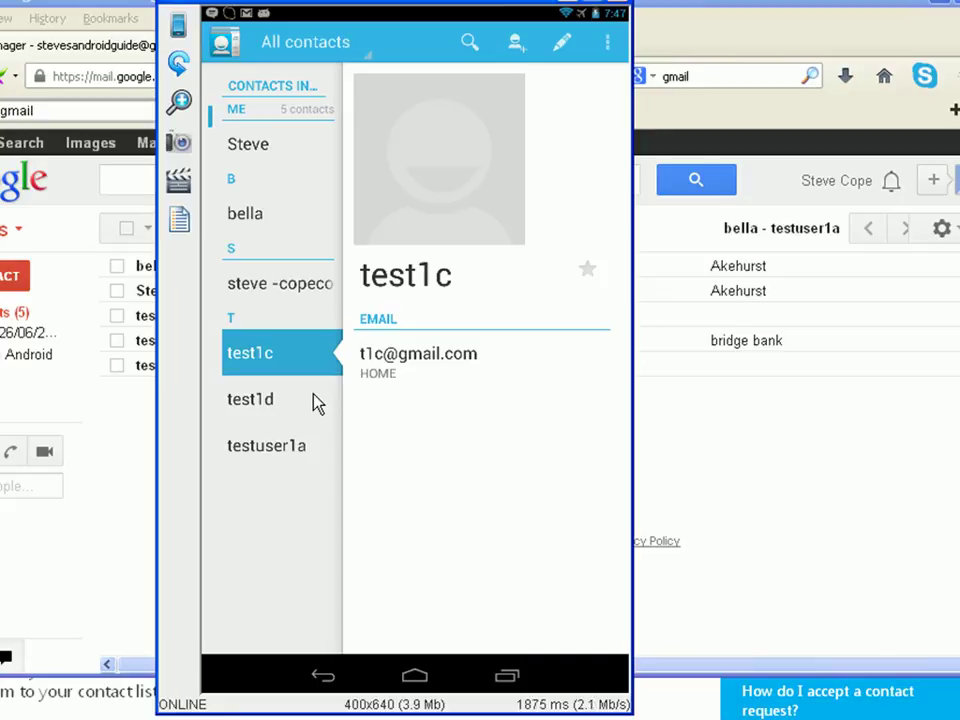
{"action": "key", "text": "Return"}
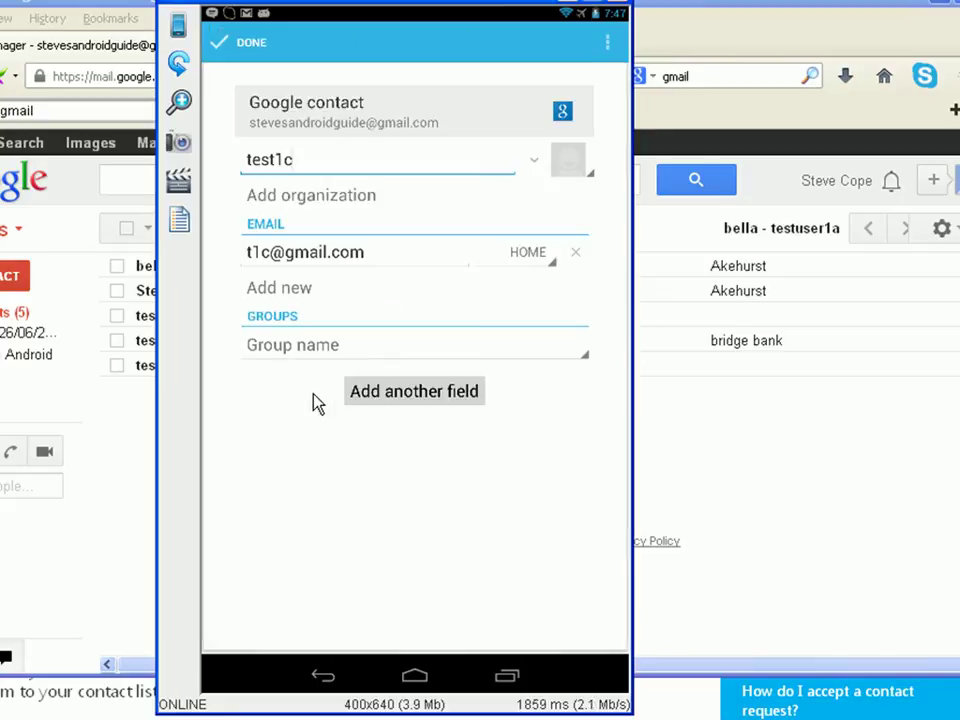
{"action": "left_click", "coordinate": [608, 45]}
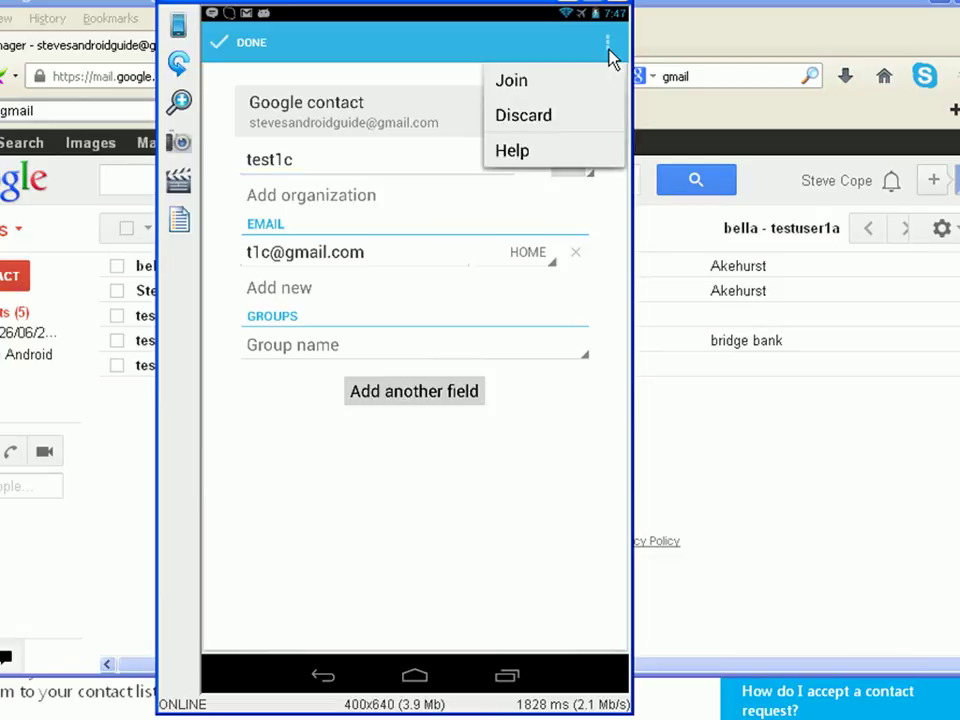
{"action": "left_click", "coordinate": [553, 86]}
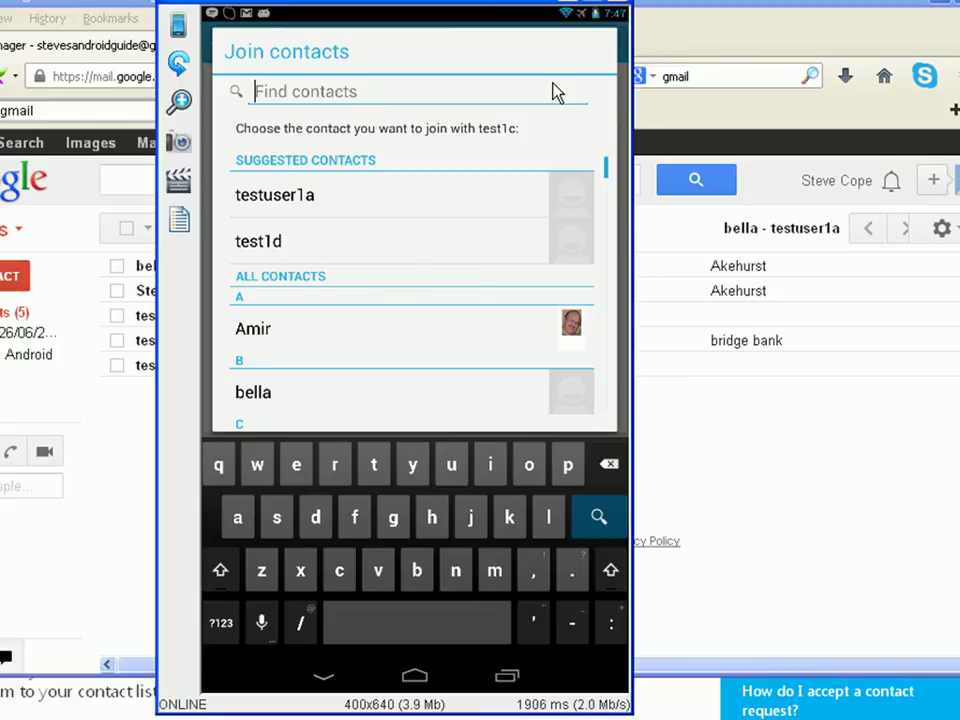
{"action": "type", "text": "tes"}
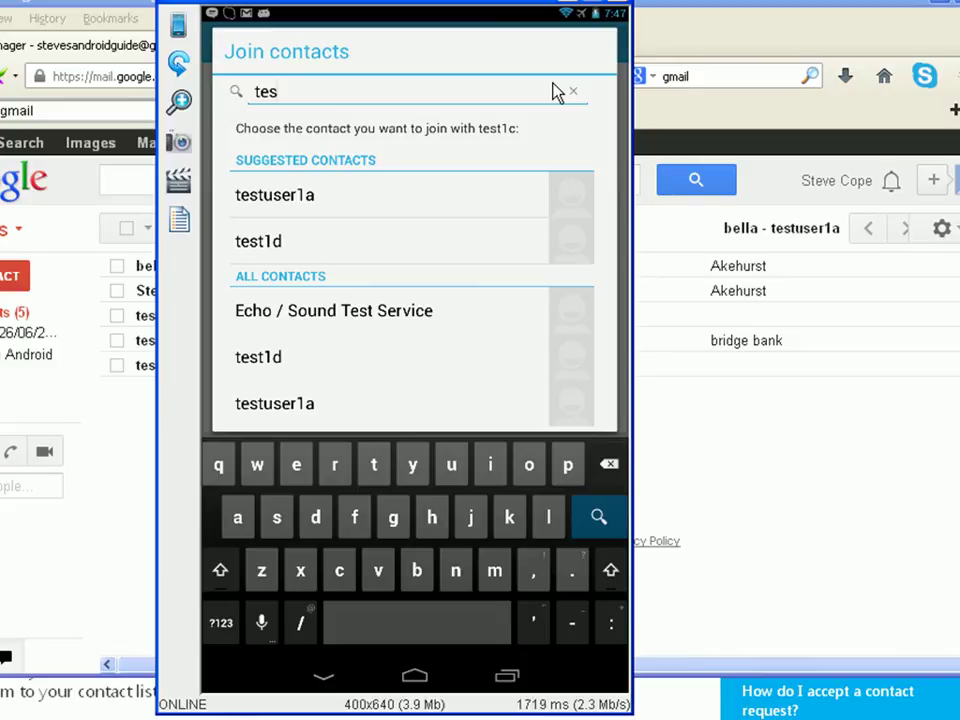
{"action": "key", "text": "Return"}
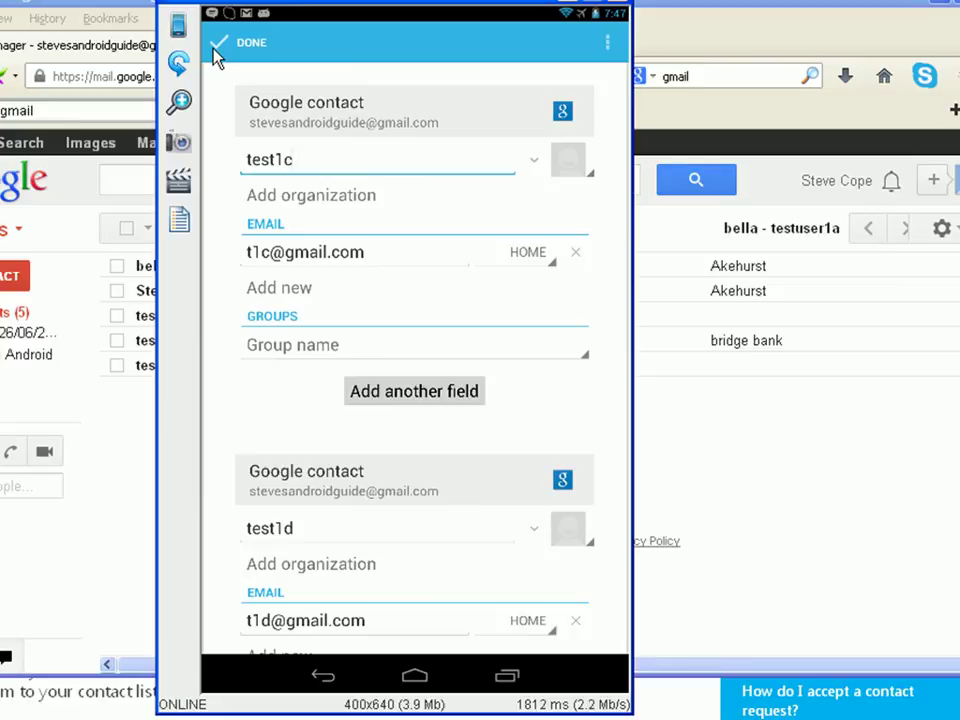
{"action": "left_click", "coordinate": [214, 50]}
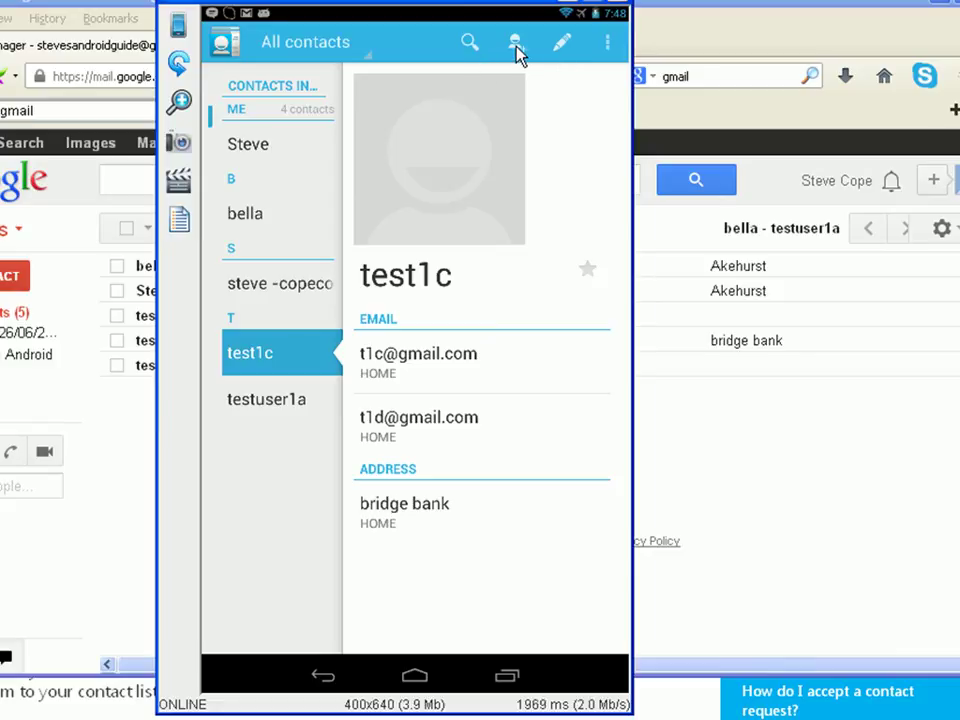
Step: Look at the sort order and name format in the tablet's contact display options, and return to the contact list
{"action": "left_click", "coordinate": [606, 48]}
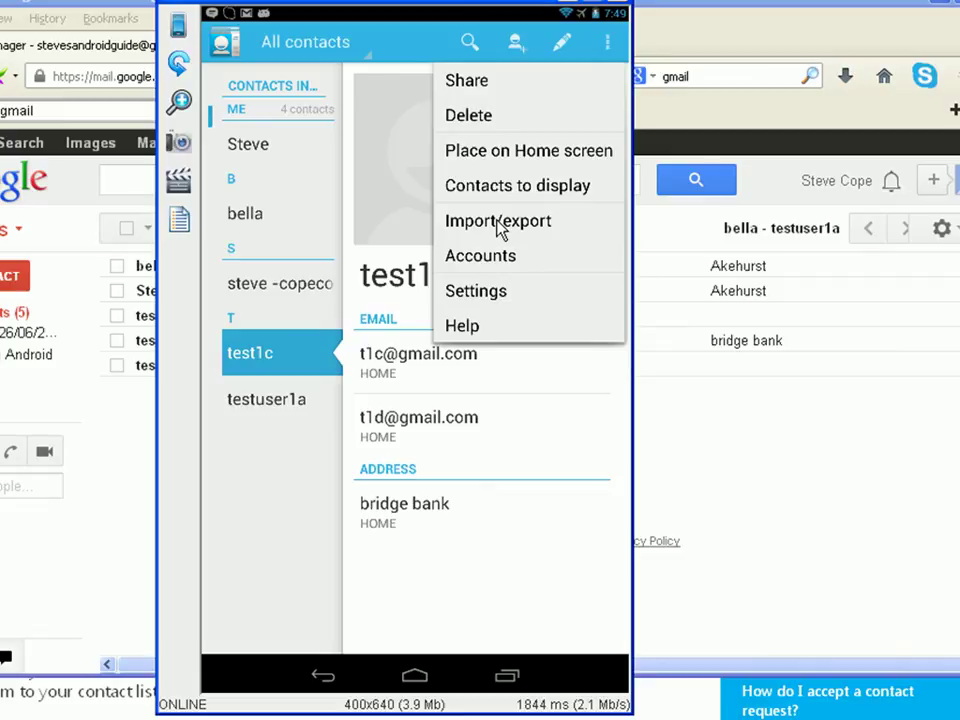
{"action": "left_click", "coordinate": [508, 297]}
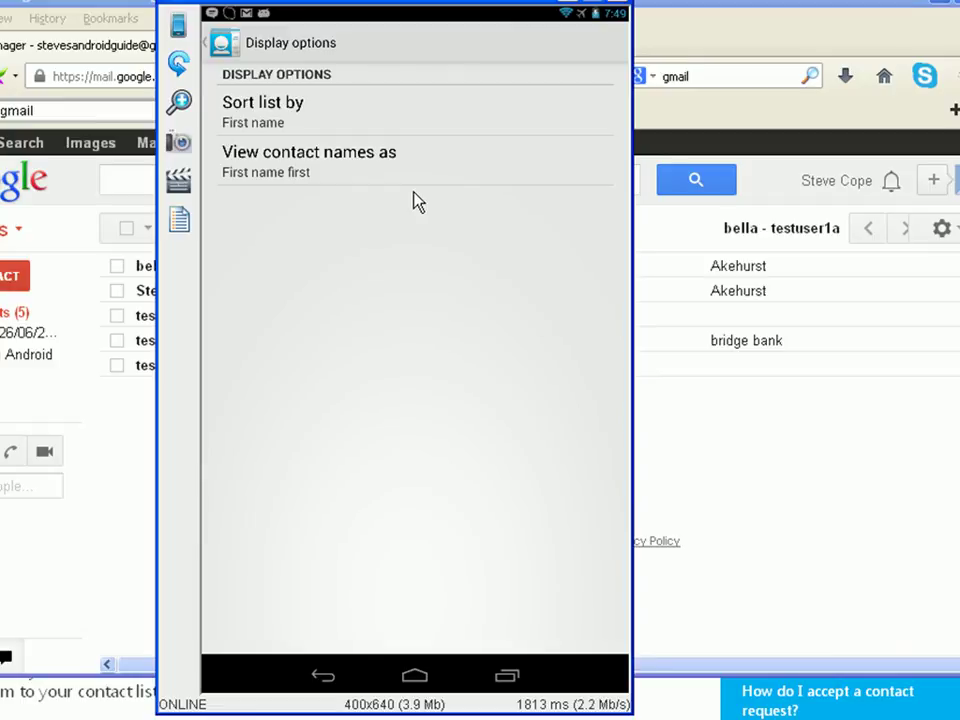
{"action": "key", "text": "Escape"}
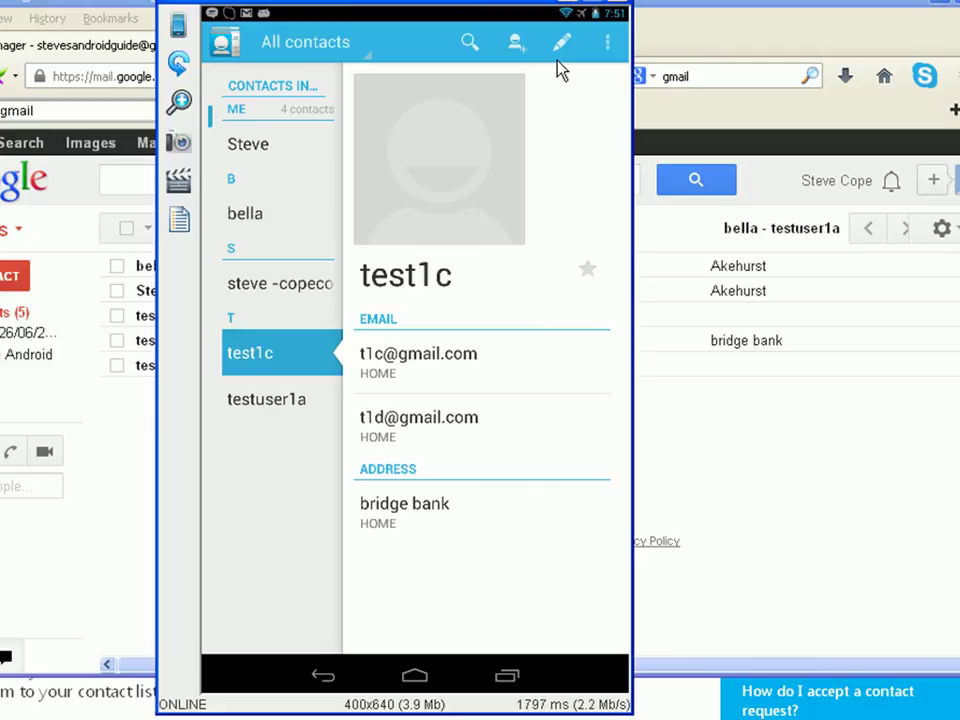
Step: Check the test1c and test1d entries in Gmail's contact list, and return to the Nexus 7 window
{"action": "left_click", "coordinate": [784, 64]}
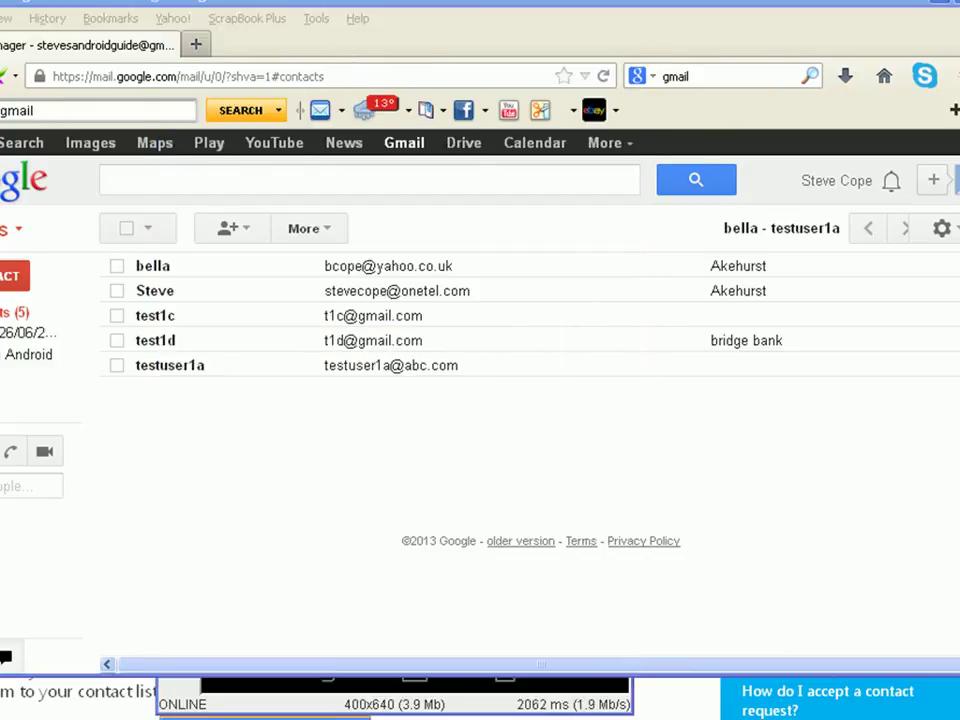
{"action": "left_click", "coordinate": [300, 690]}
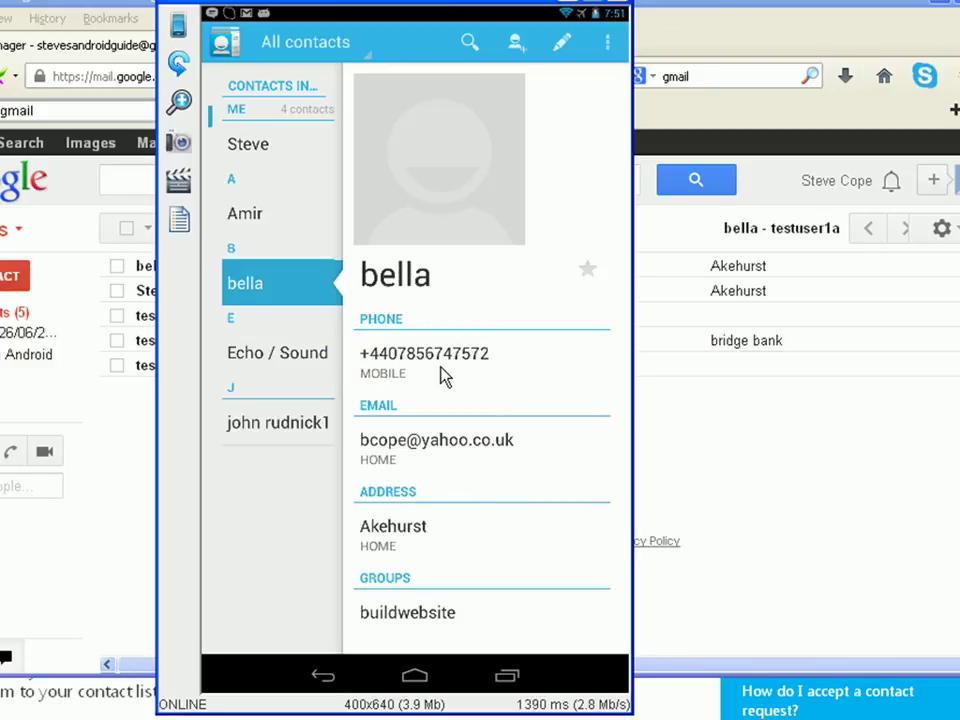
Step: Try to delete the Echo / Sound Test Service contact on the tablet, and cancel out of the dialog
{"action": "left_click", "coordinate": [317, 362]}
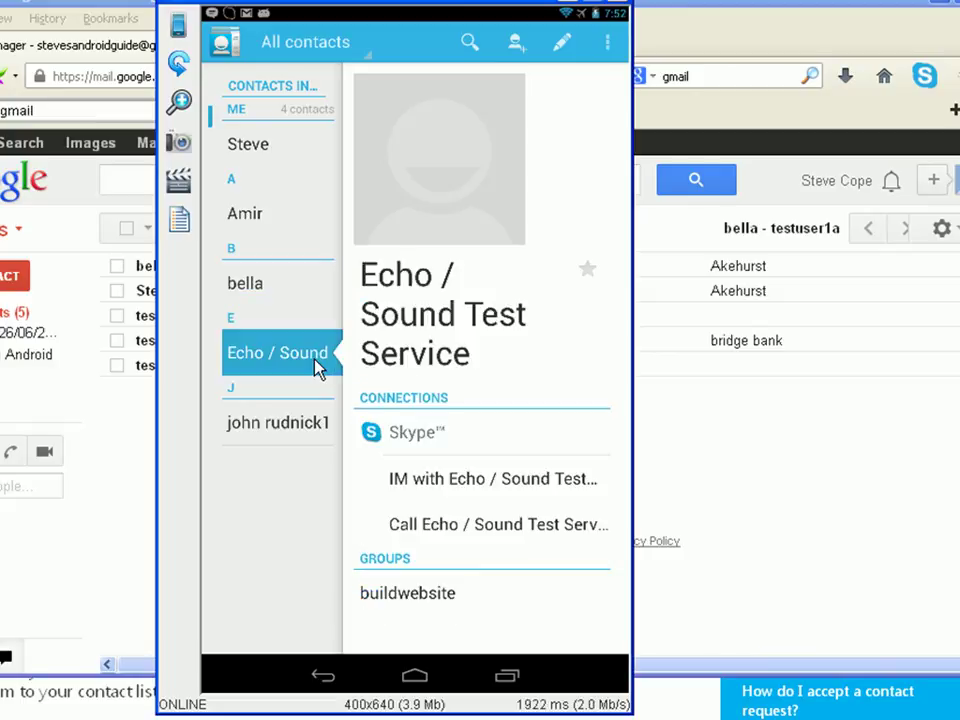
{"action": "key", "text": "F2"}
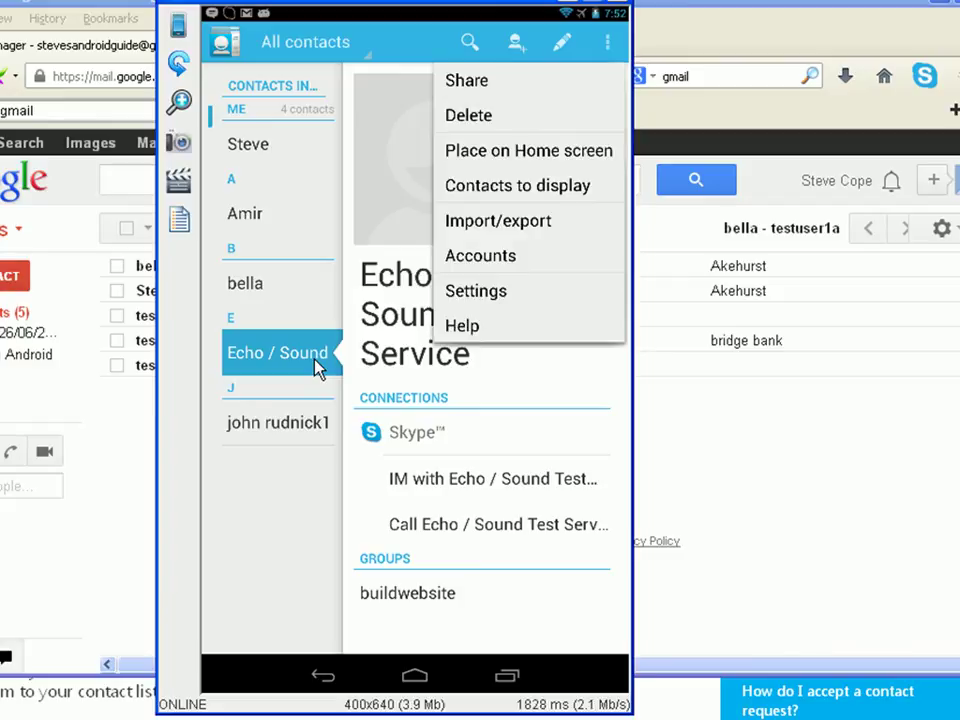
{"action": "key", "text": "Down"}
{"action": "key", "text": "Down"}
{"action": "key", "text": "Return"}
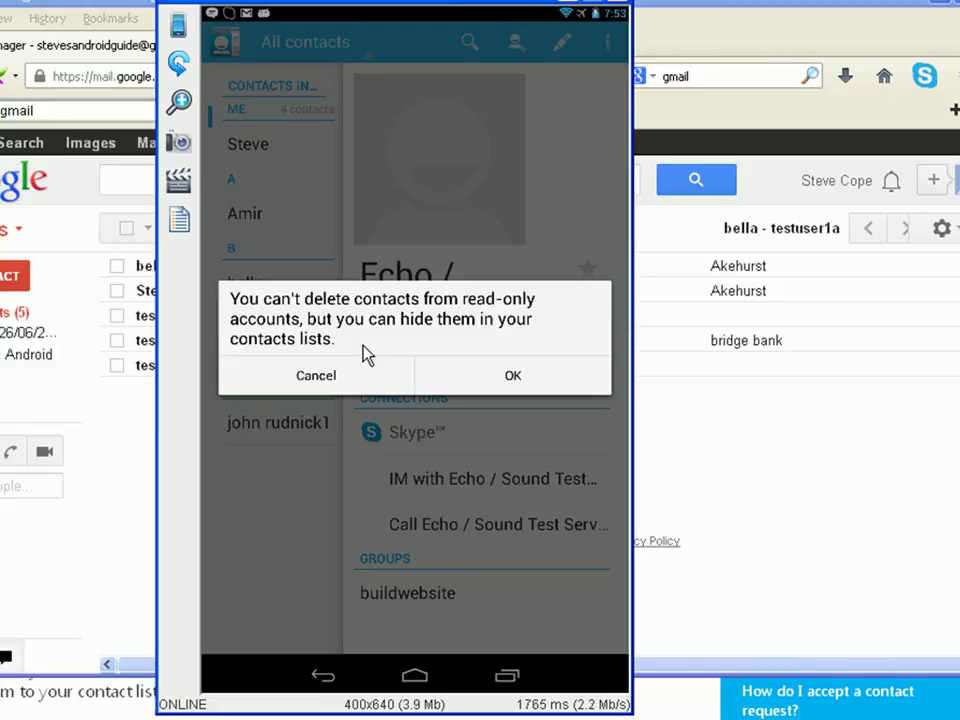
{"action": "key", "text": "Escape"}
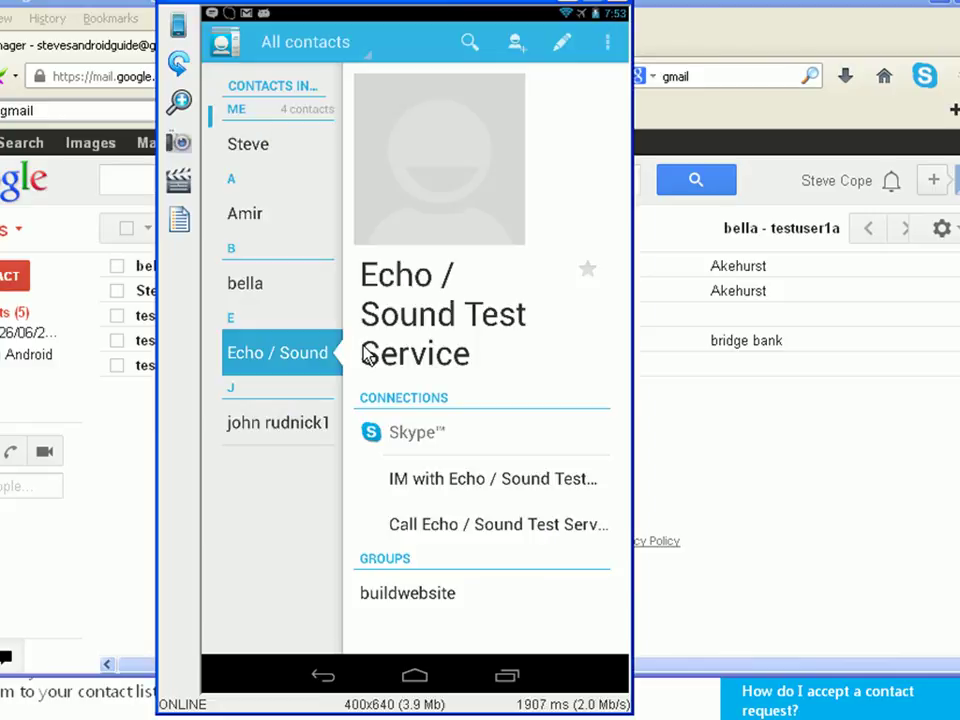